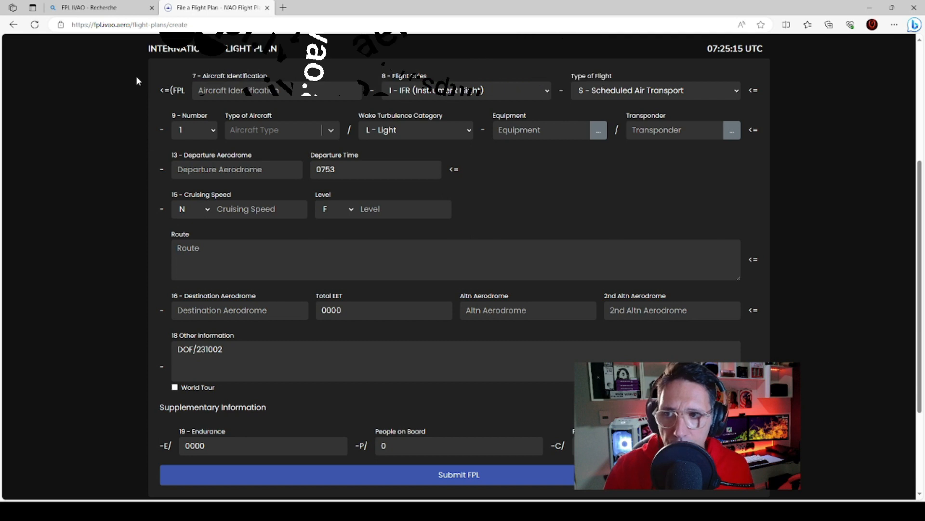
# Enter LIT195 as the aircraft identification, with I - IFR flight rules and S - Scheduled Air Transport as the flight type
pyautogui.click(216, 92)
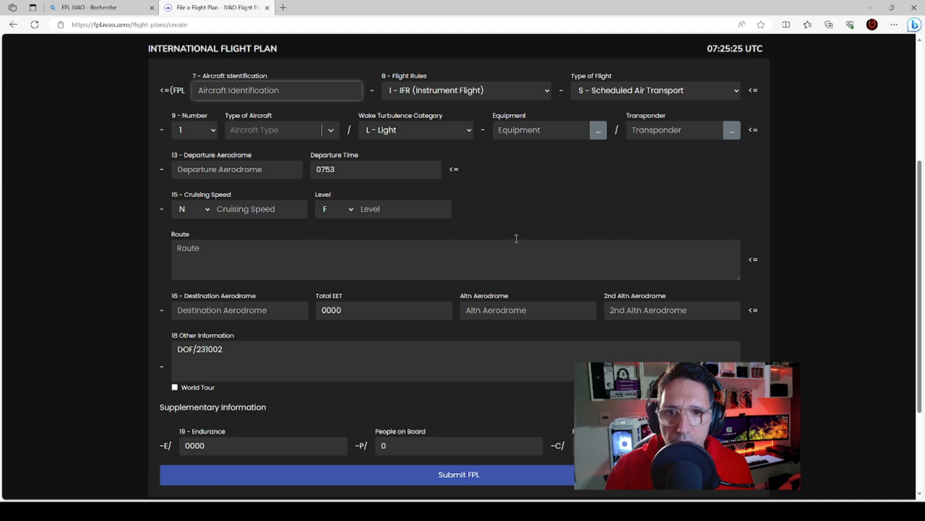
pyautogui.click(238, 132)
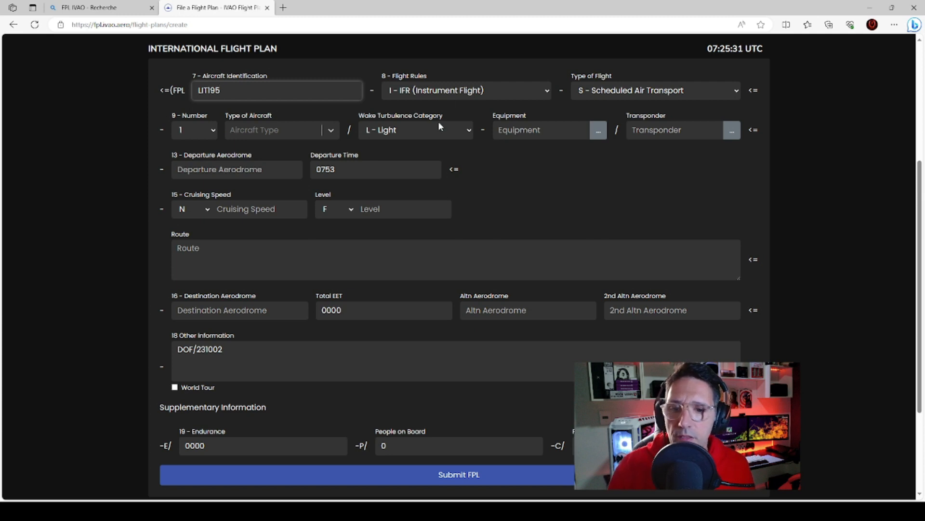
pyautogui.click(437, 92)
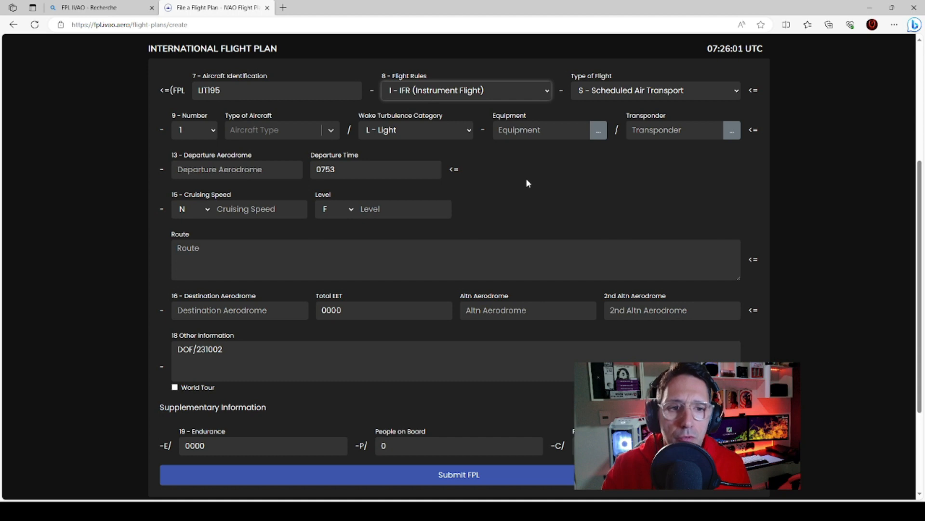
pyautogui.click(513, 200)
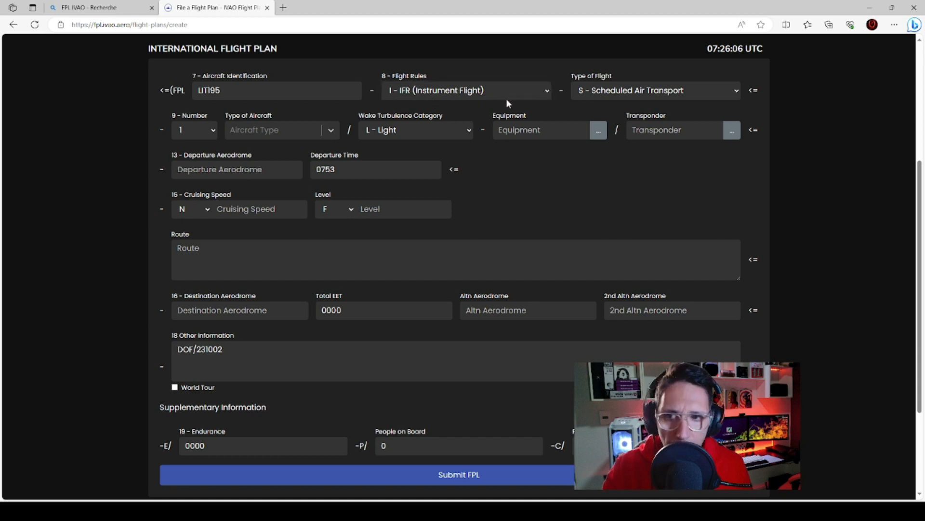
pyautogui.click(630, 95)
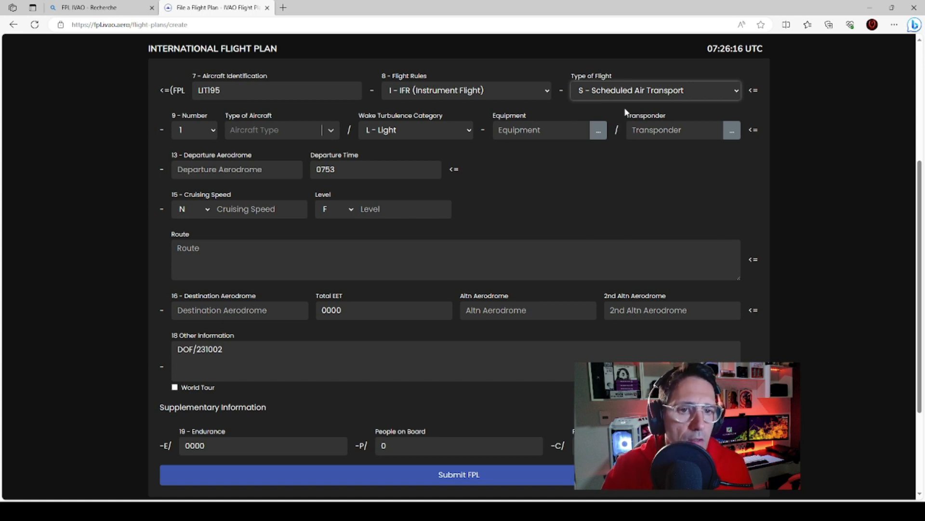
pyautogui.click(635, 198)
# Set the departure aerodrome to LFMN and keep 0753 as the departure time
pyautogui.click(194, 168)
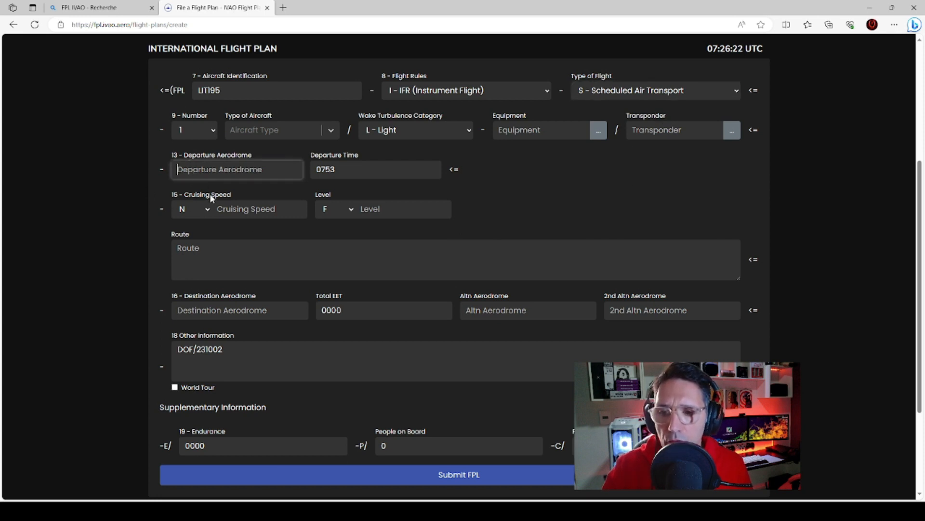
pyautogui.write('KORD')
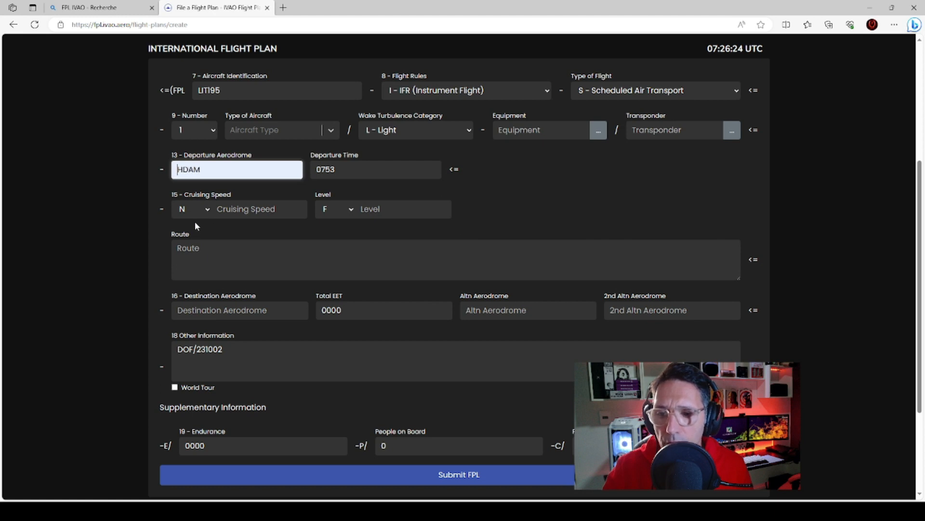
pyautogui.click(196, 223)
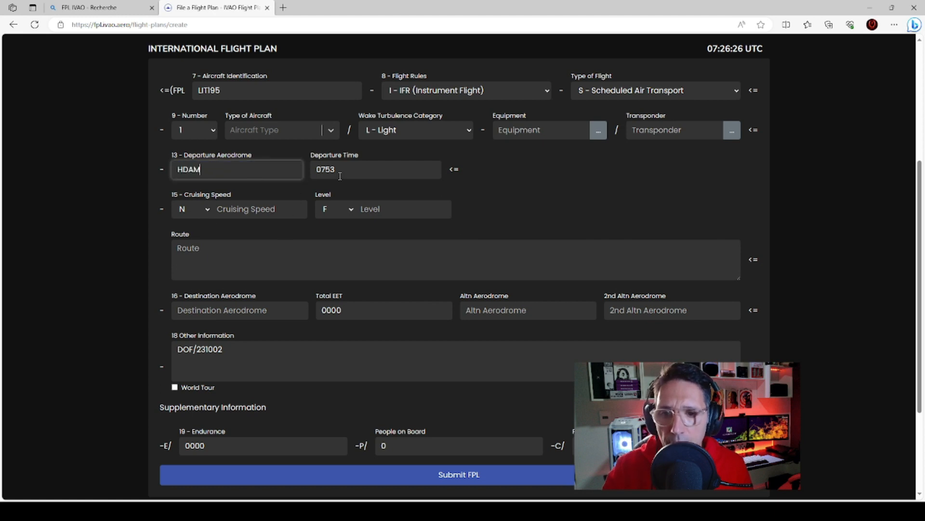
pyautogui.doubleClick(182, 167)
pyautogui.press('BackSpace')
pyautogui.write('L')
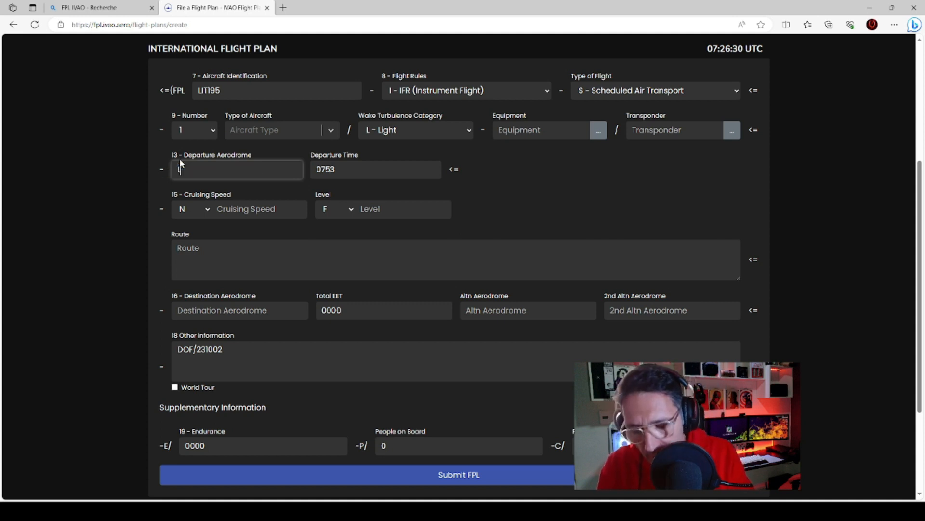
pyautogui.write('FMN')
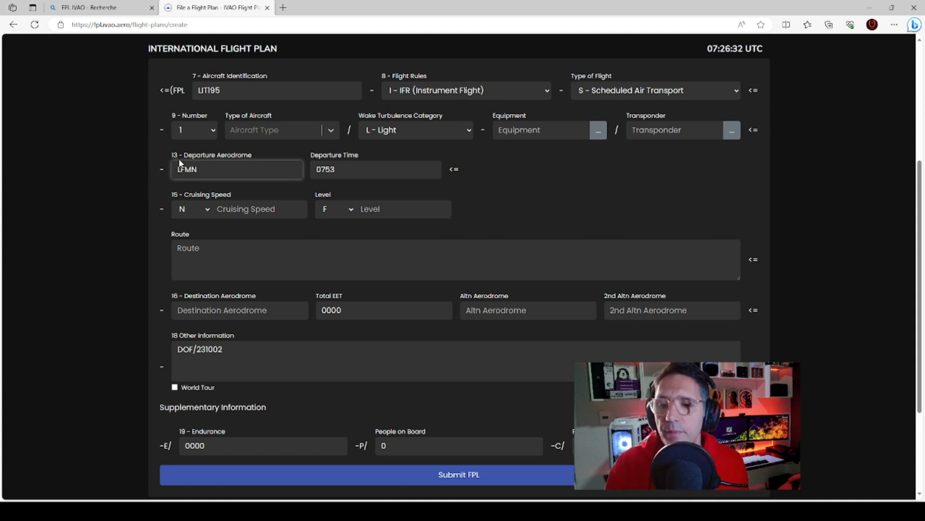
pyautogui.moveTo(336, 172); pyautogui.dragTo(332, 172)
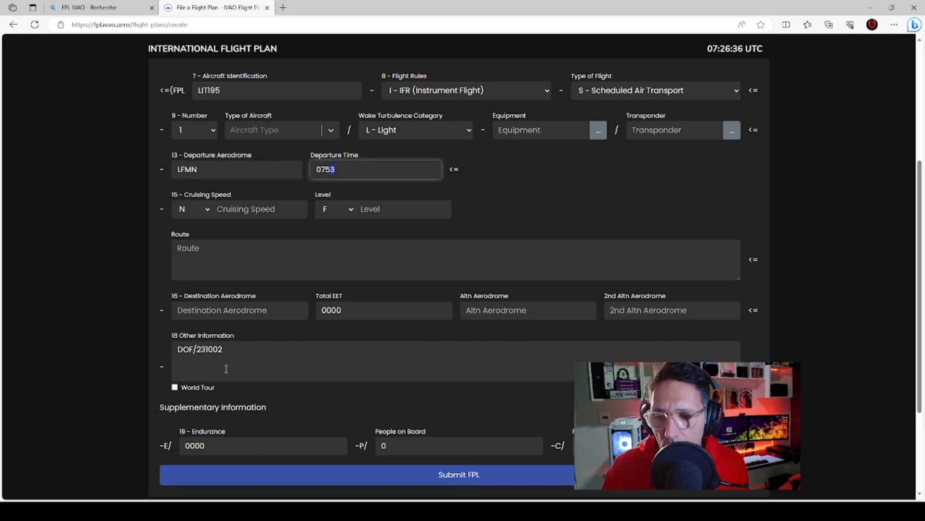
# Set the cruising speed unit to M and the cruising speed value to 0.78
pyautogui.click(183, 251)
pyautogui.click(191, 209)
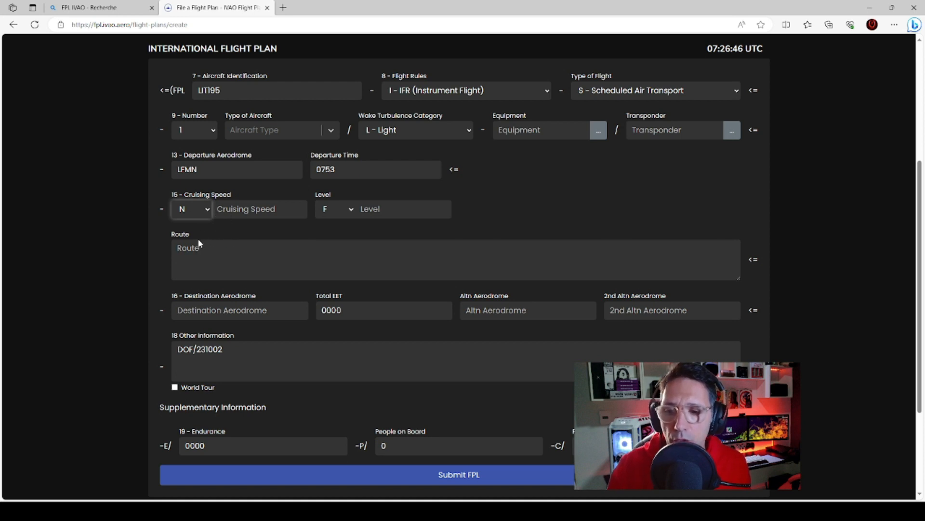
pyautogui.press('Tab')
pyautogui.write('110')
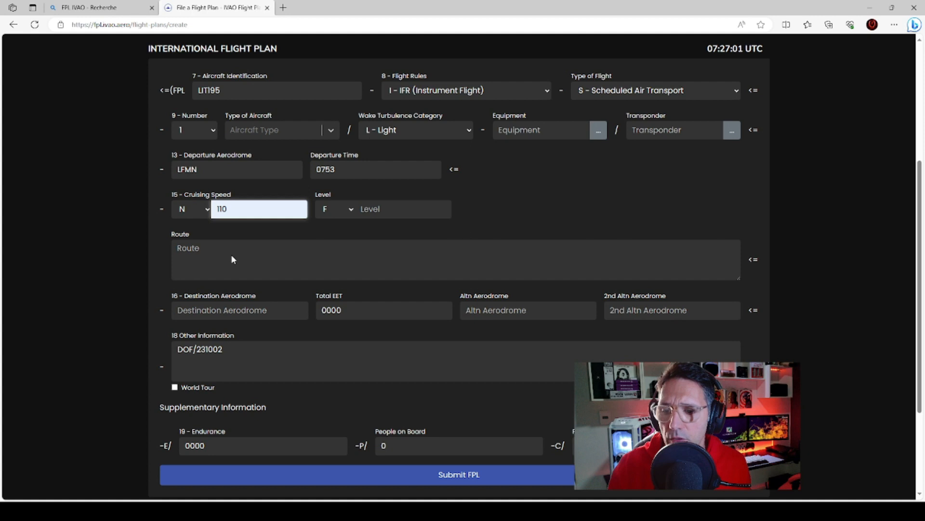
pyautogui.hotkey('shift', 'Tab')
pyautogui.click(209, 236)
pyautogui.click(227, 214)
pyautogui.press('BackSpace')
pyautogui.press('BackSpace')
pyautogui.press('BackSpace')
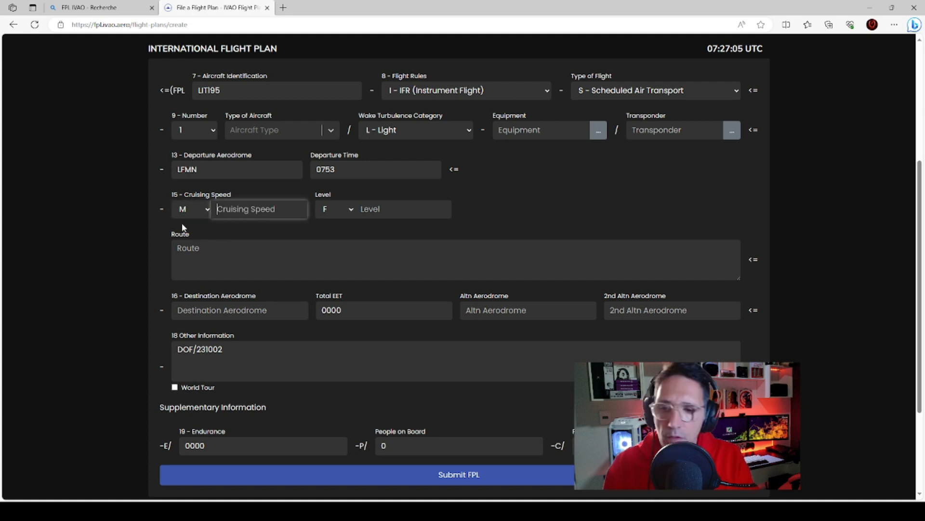
pyautogui.write('0.78')
pyautogui.click(446, 209)
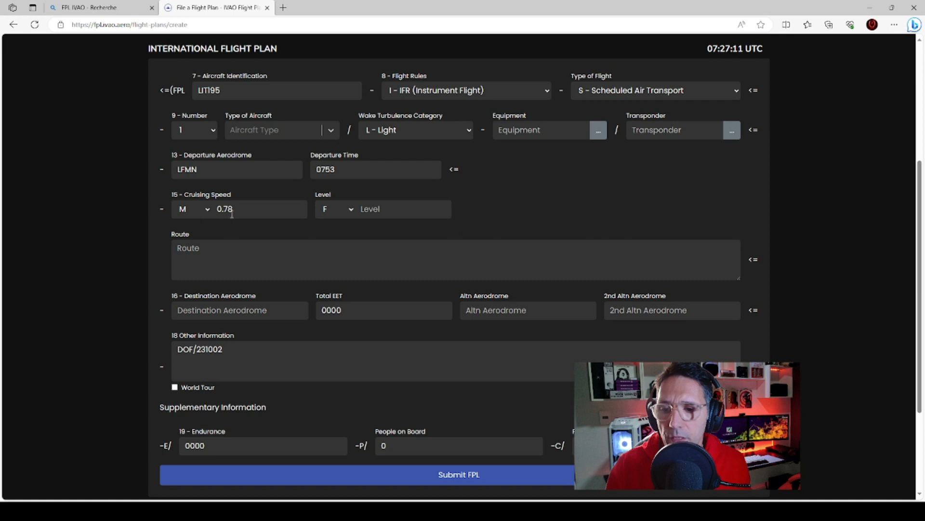
# Try to enter 230 as the cruising level with the F level type
pyautogui.click(359, 208)
pyautogui.click(351, 207)
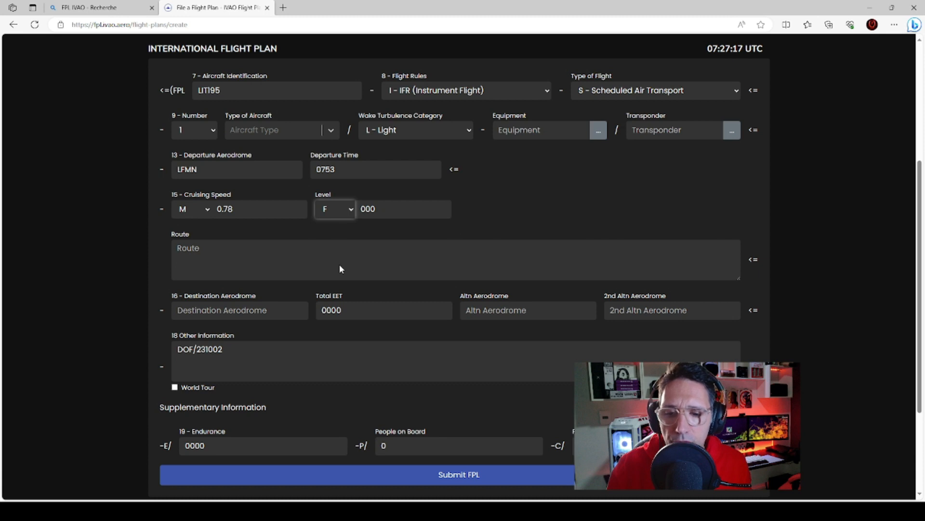
pyautogui.click(366, 228)
pyautogui.click(351, 211)
pyautogui.click(368, 211)
pyautogui.click(351, 212)
pyautogui.press('f')
pyautogui.click(369, 209)
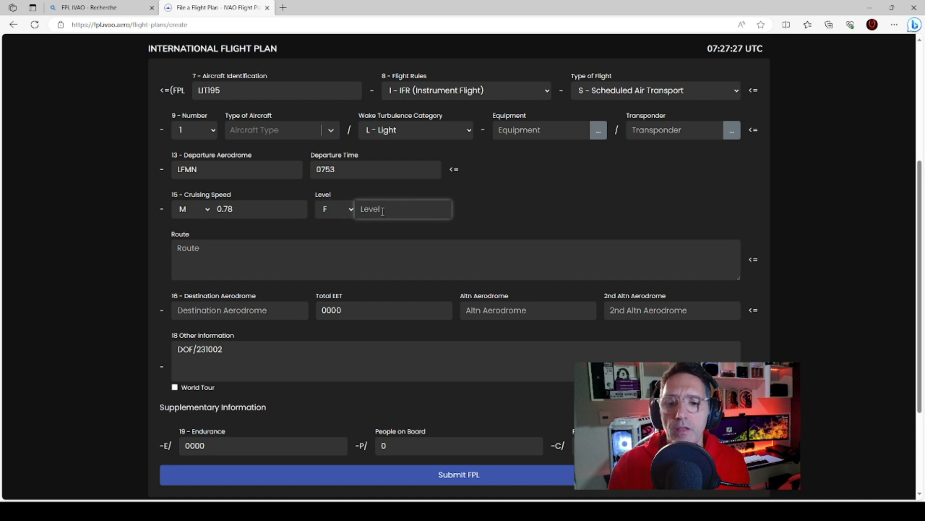
pyautogui.write('330')
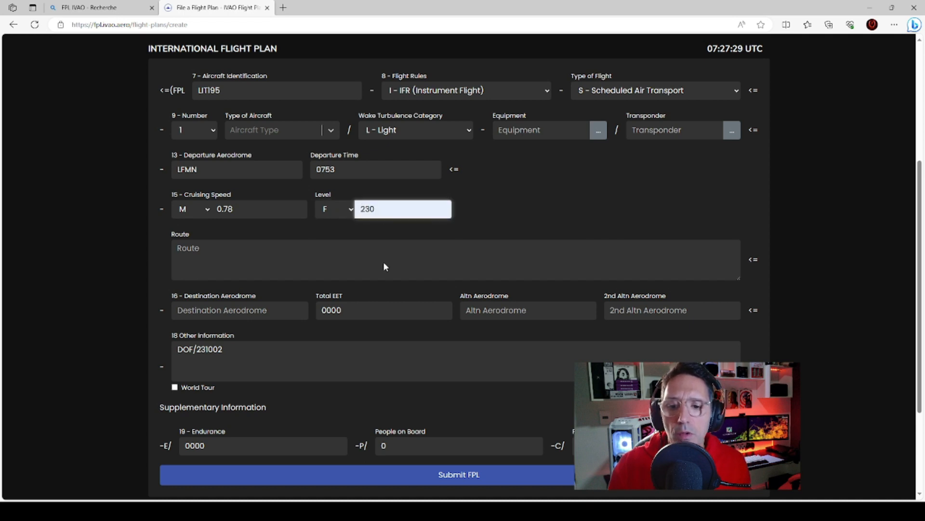
pyautogui.press('BackSpace')
pyautogui.press('BackSpace')
pyautogui.press('BackSpace')
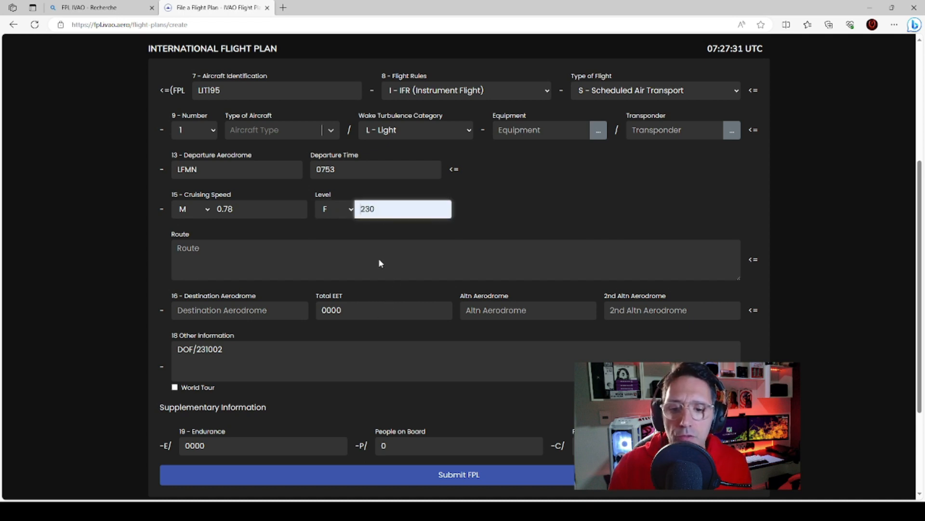
# Set the cruising level to type A with the value 000
pyautogui.click(349, 209)
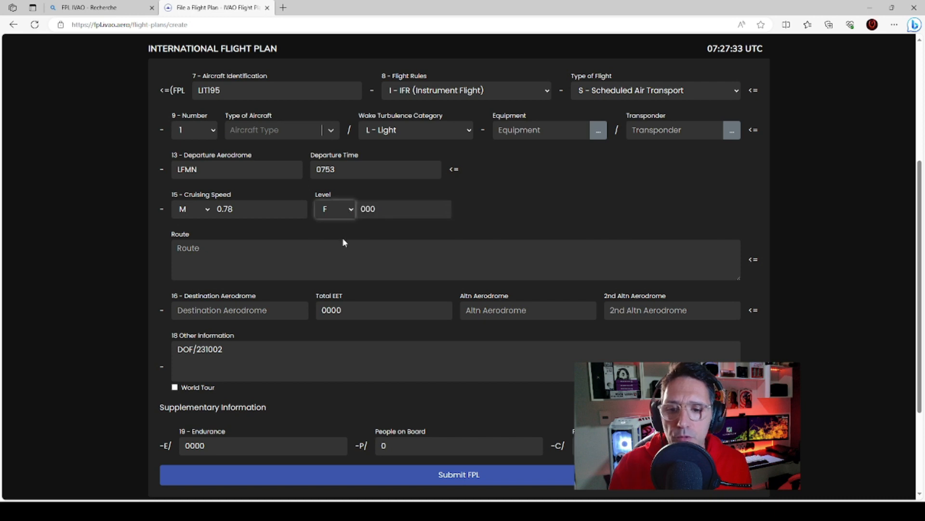
pyautogui.click(357, 209)
pyautogui.click(353, 212)
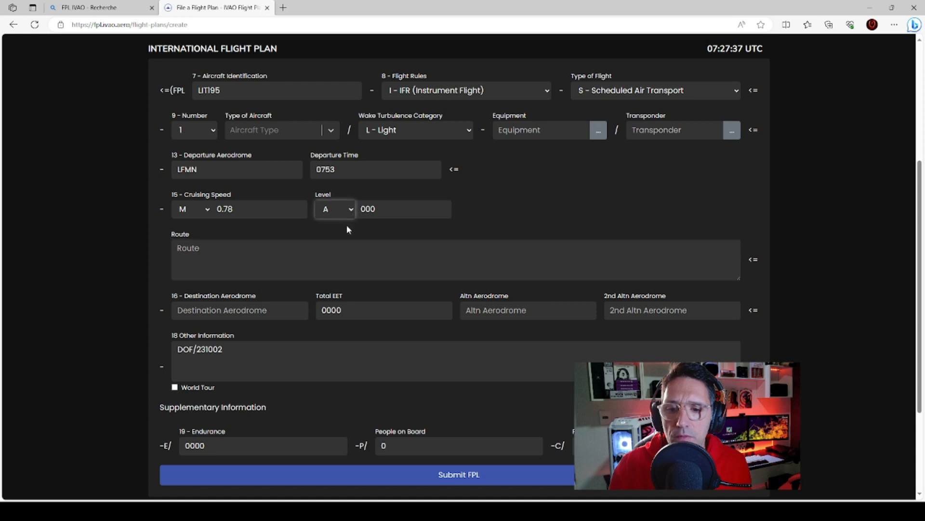
pyautogui.click(370, 212)
# Enter the example route DCT AMEL DCT RONDO and highlight its two waypoints
pyautogui.click(226, 259)
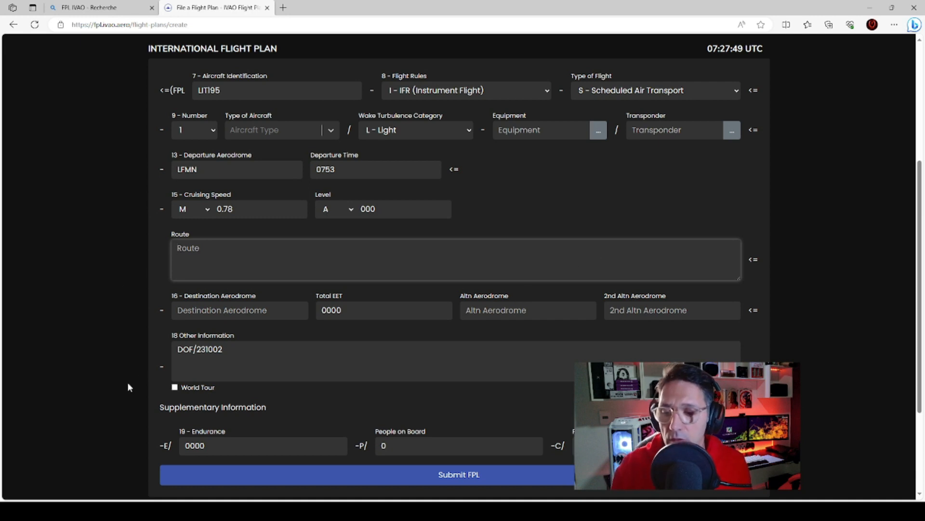
pyautogui.click(185, 249)
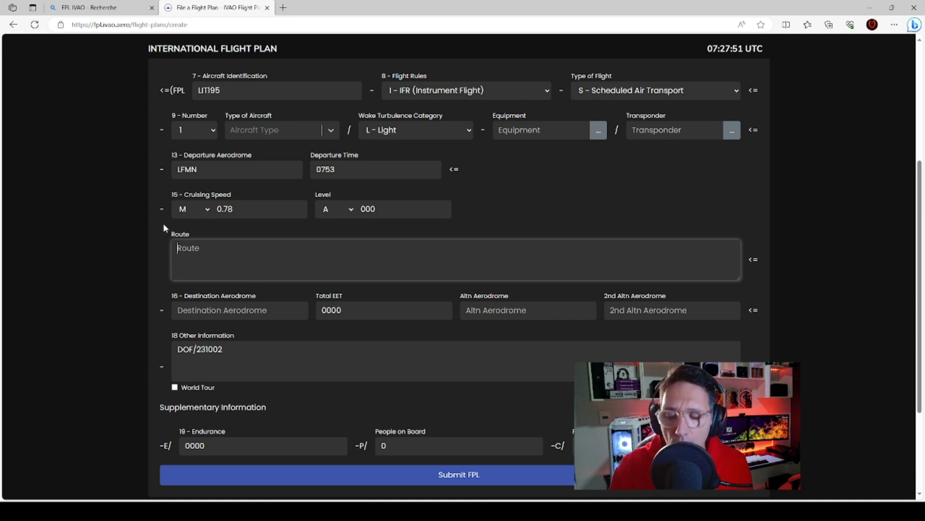
pyautogui.write('DCT ')
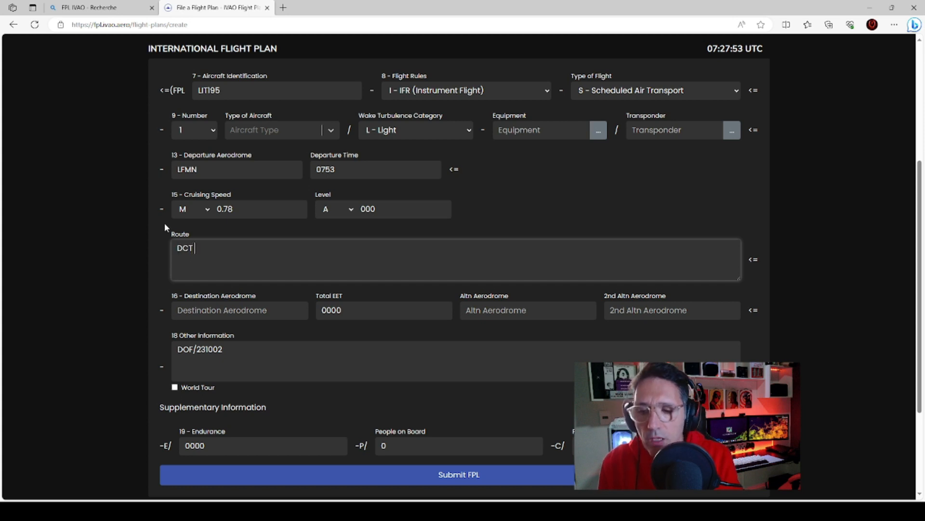
pyautogui.write('AMEL')
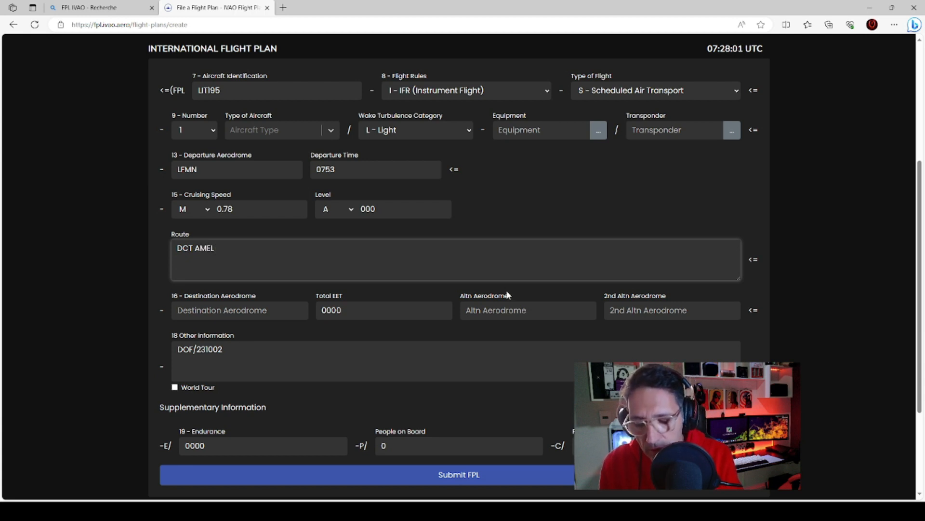
pyautogui.write(' DCT RONDO')
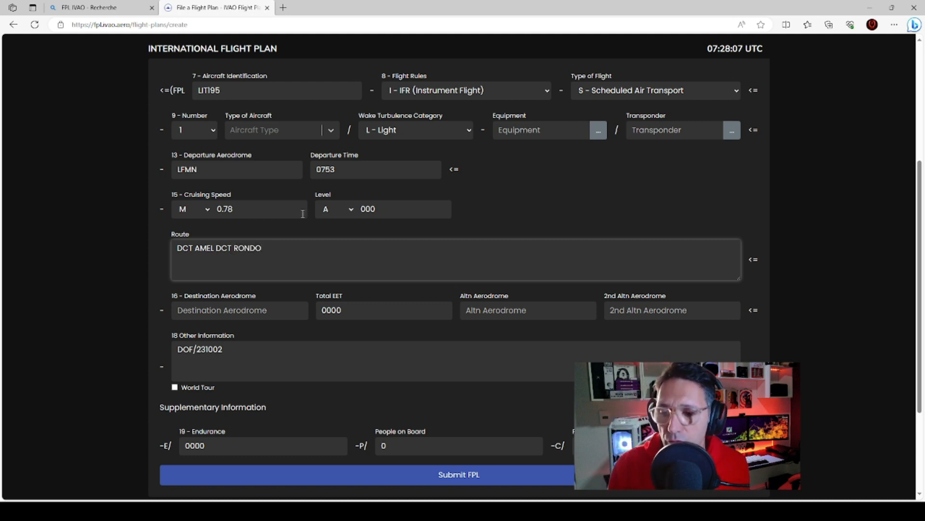
pyautogui.moveTo(217, 248); pyautogui.dragTo(196, 248)
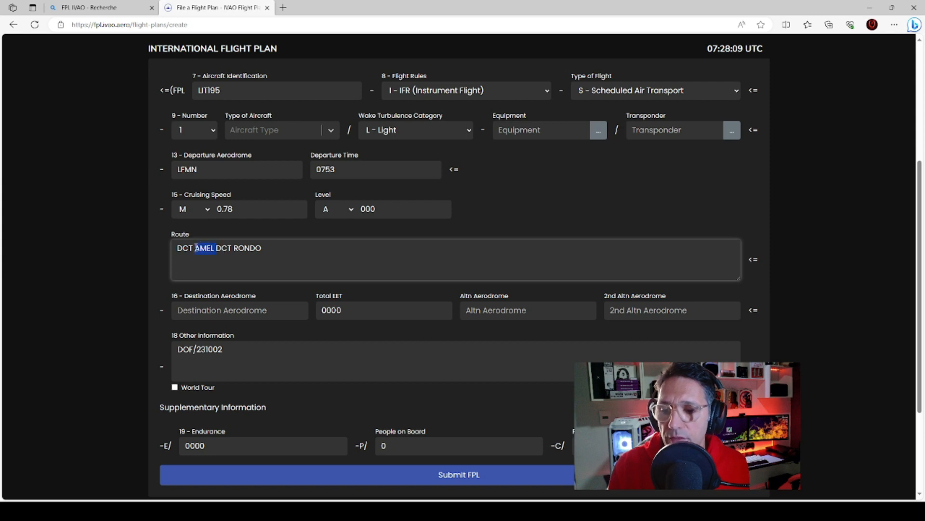
pyautogui.moveTo(263, 247); pyautogui.dragTo(230, 248)
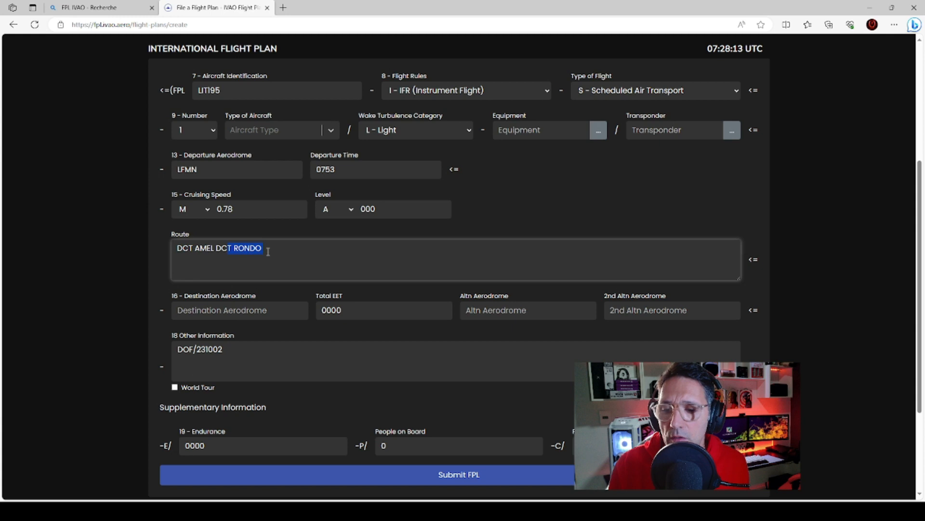
pyautogui.click(287, 248)
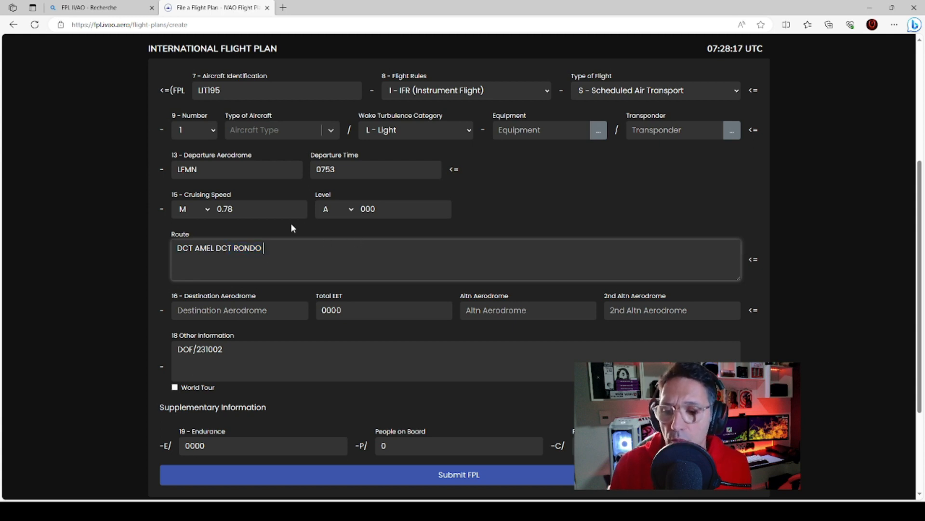
# Erase the whole example route from the flight plan
pyautogui.press('BackSpace')
pyautogui.press('BackSpace')
pyautogui.press('BackSpace')
pyautogui.press('BackSpace')
pyautogui.press('BackSpace')
pyautogui.press('BackSpace')
pyautogui.press('BackSpace')
pyautogui.press('BackSpace')
pyautogui.press('BackSpace')
pyautogui.press('BackSpace')
pyautogui.press('BackSpace')
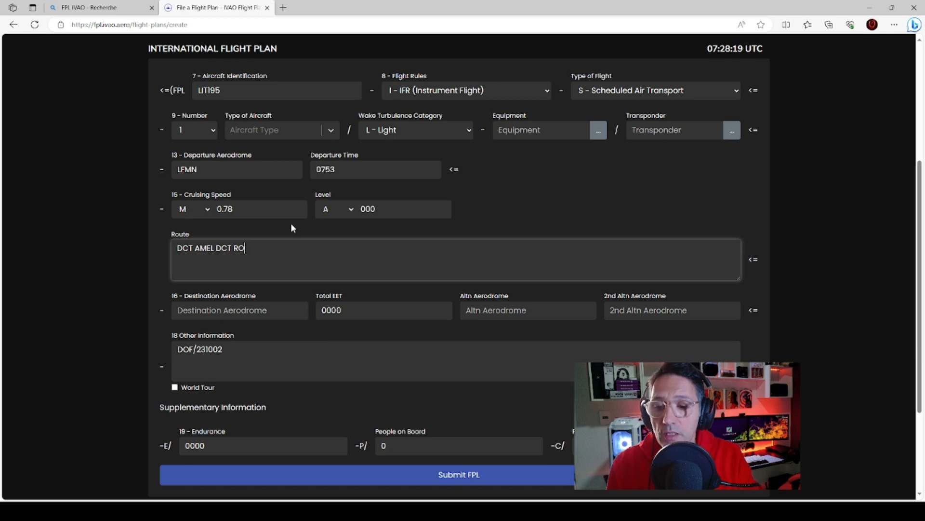
pyautogui.press('BackSpace')
pyautogui.press('BackSpace')
pyautogui.press('BackSpace')
pyautogui.press('BackSpace')
pyautogui.press('BackSpace')
pyautogui.press('BackSpace')
pyautogui.press('BackSpace')
pyautogui.press('BackSpace')
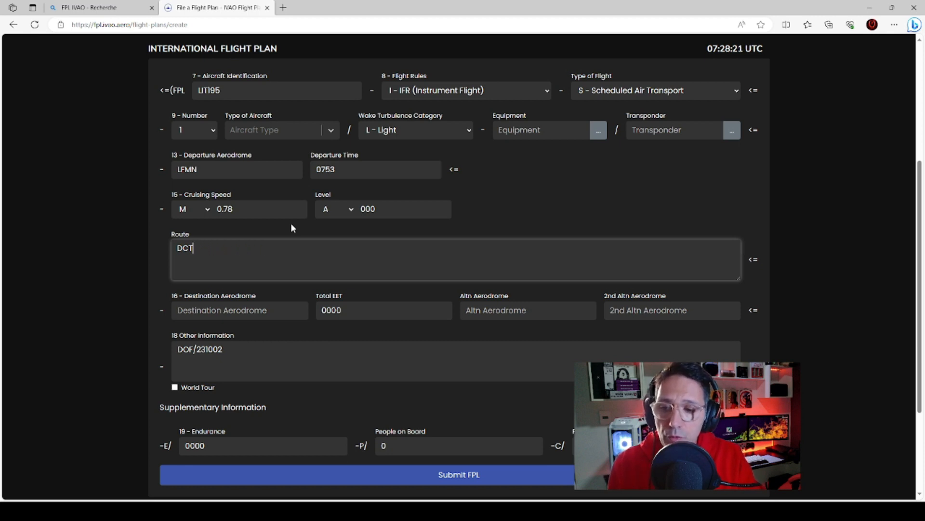
# Set the destination aerodrome to LFML
pyautogui.press('Tab')
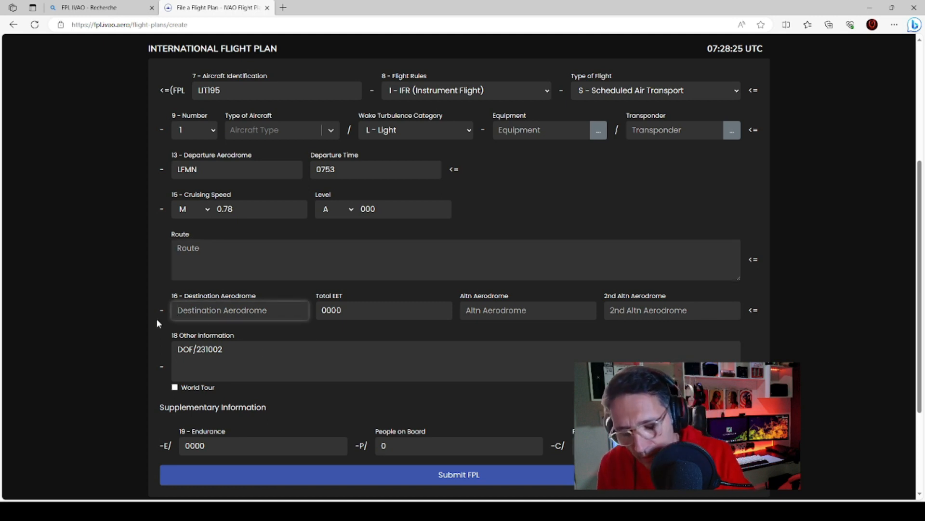
pyautogui.write('LFML')
pyautogui.click(271, 252)
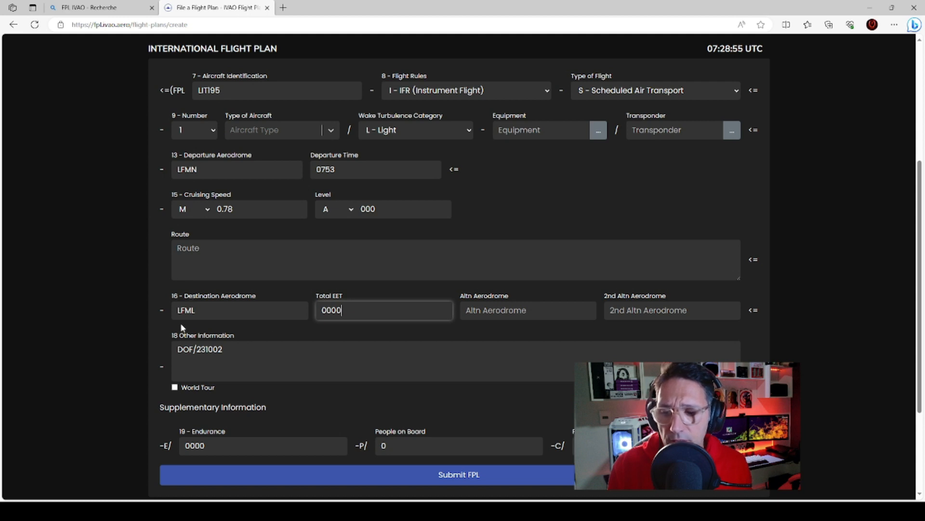
pyautogui.click(206, 311)
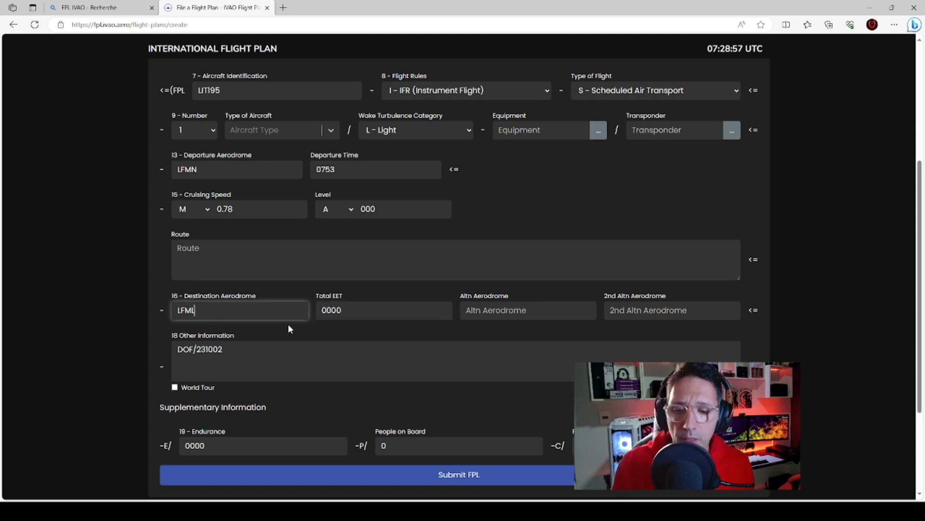
# Set the total estimated elapsed time (Total EET) of the flight plan to 0030
pyautogui.click(357, 307)
pyautogui.press('BackSpace')
pyautogui.press('BackSpace')
pyautogui.press('BackSpace')
pyautogui.press('BackSpace')
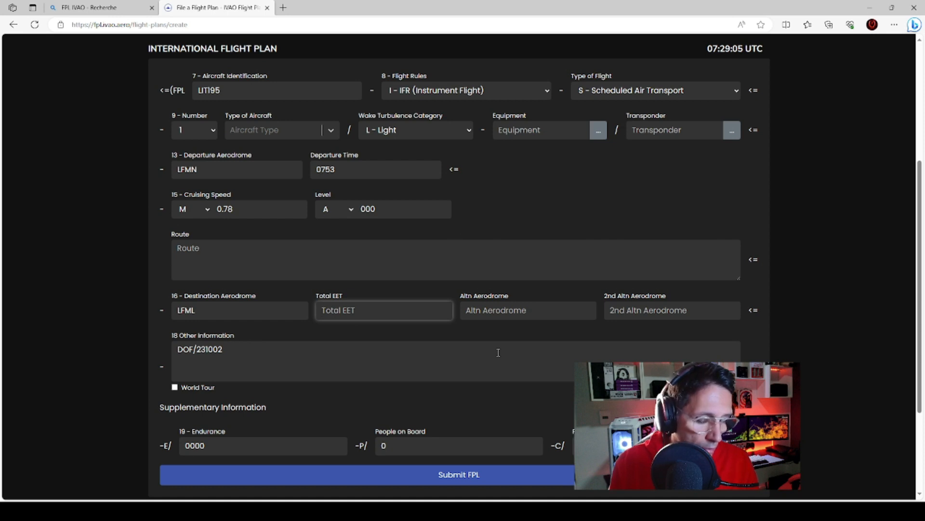
pyautogui.write('00')
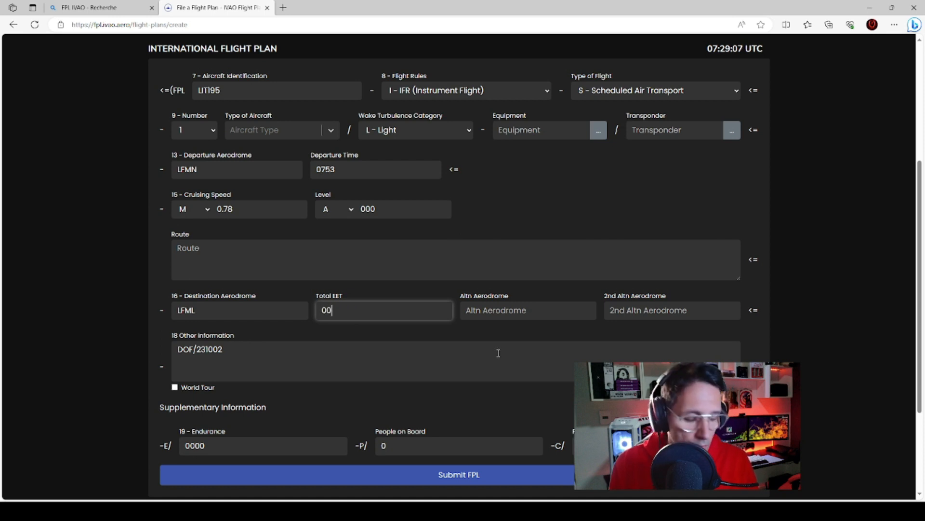
pyautogui.write('.3')
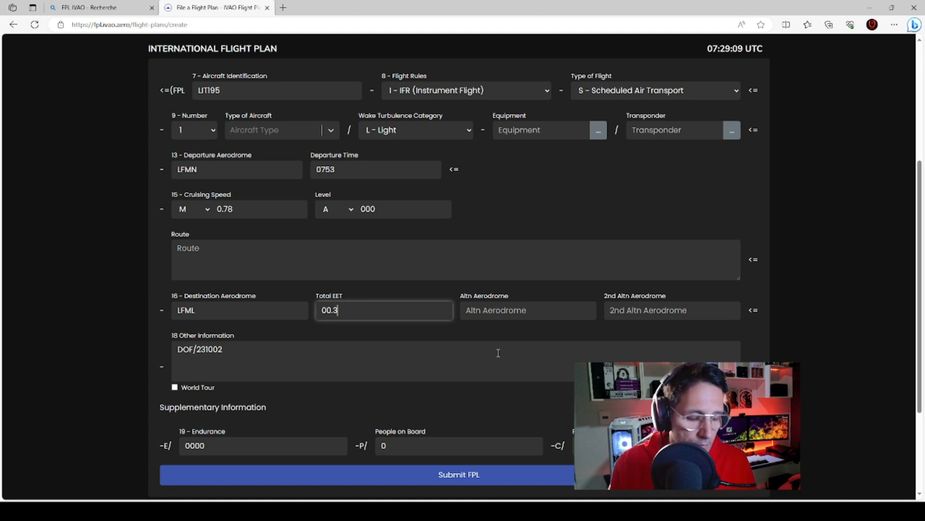
pyautogui.press('BackSpace')
pyautogui.press('BackSpace')
pyautogui.press('BackSpace')
pyautogui.write('30')
pyautogui.press('Return')
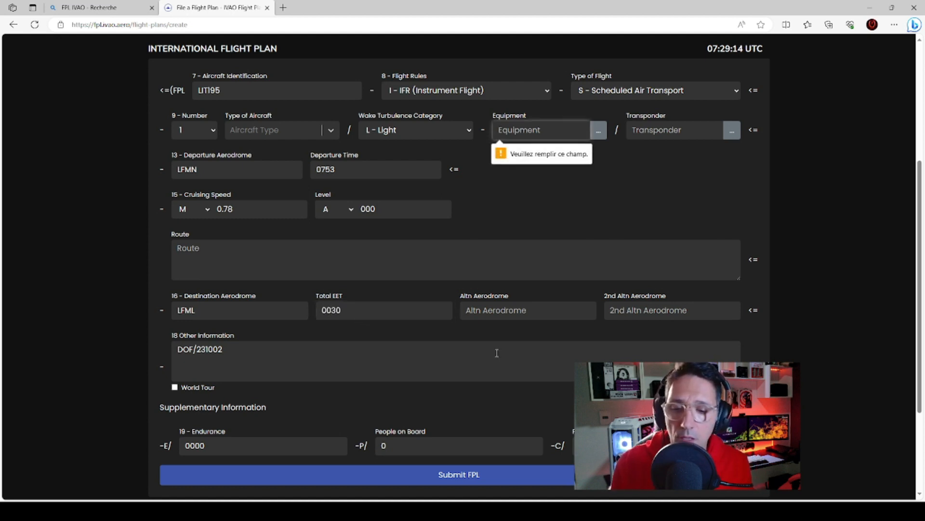
# Set the first alternate aerodrome to LFKJ
pyautogui.click(511, 314)
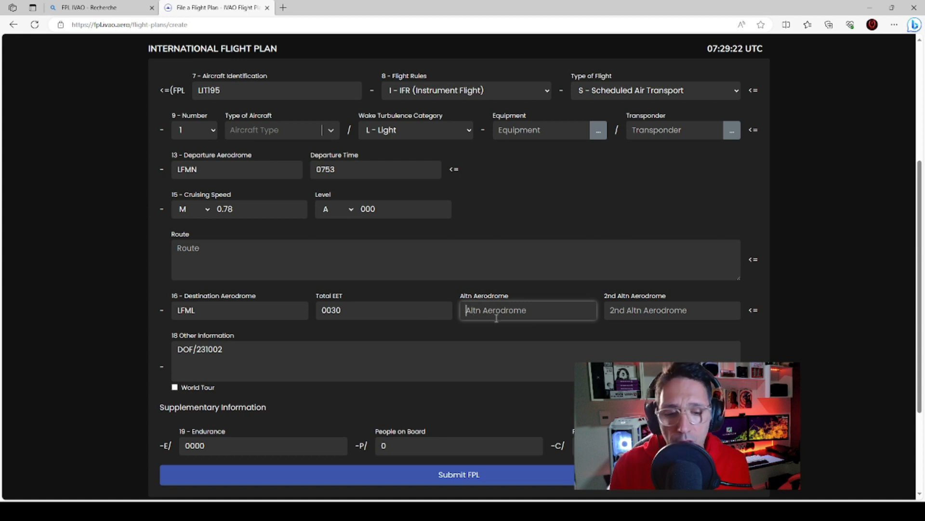
pyautogui.write('L')
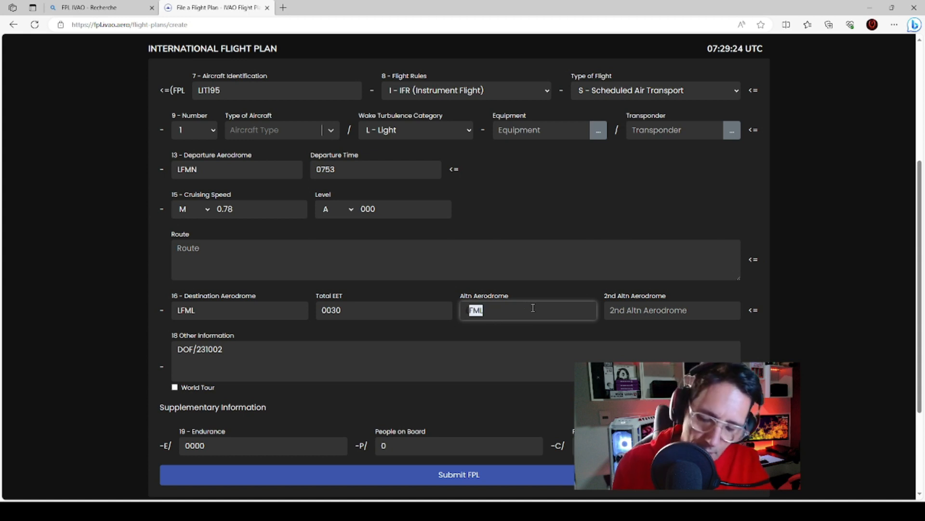
pyautogui.write('FKJ')
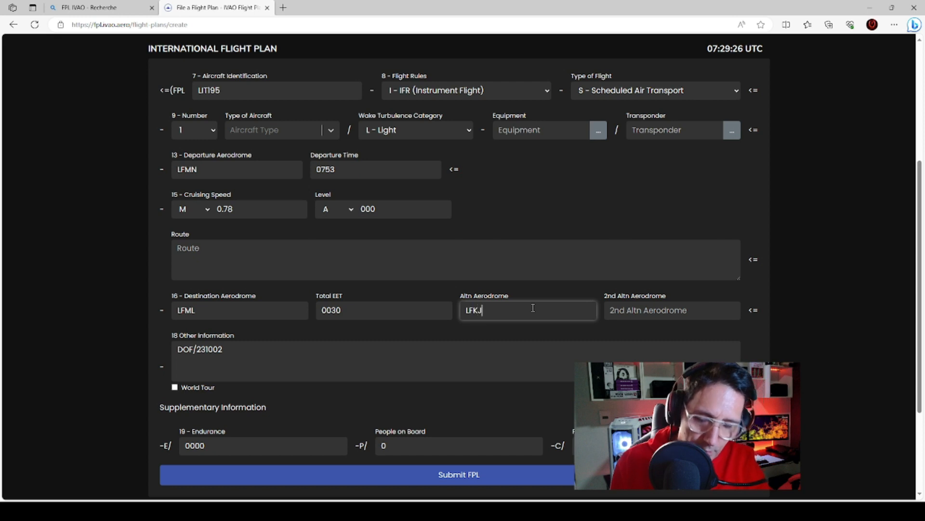
pyautogui.click(508, 329)
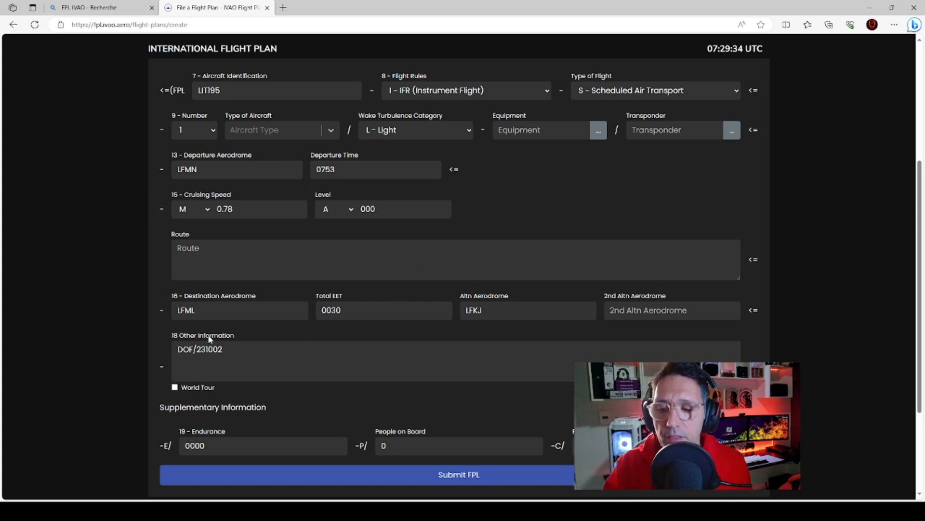
pyautogui.click(204, 310)
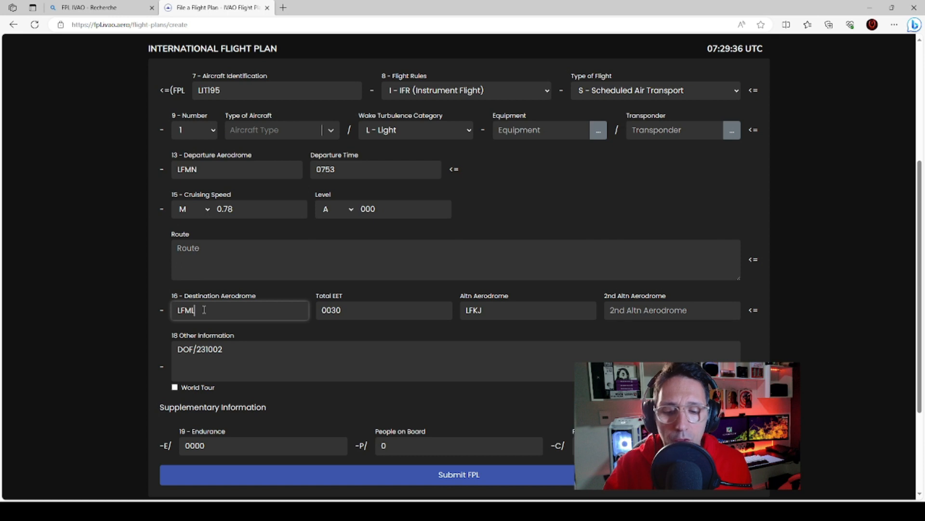
pyautogui.click(513, 311)
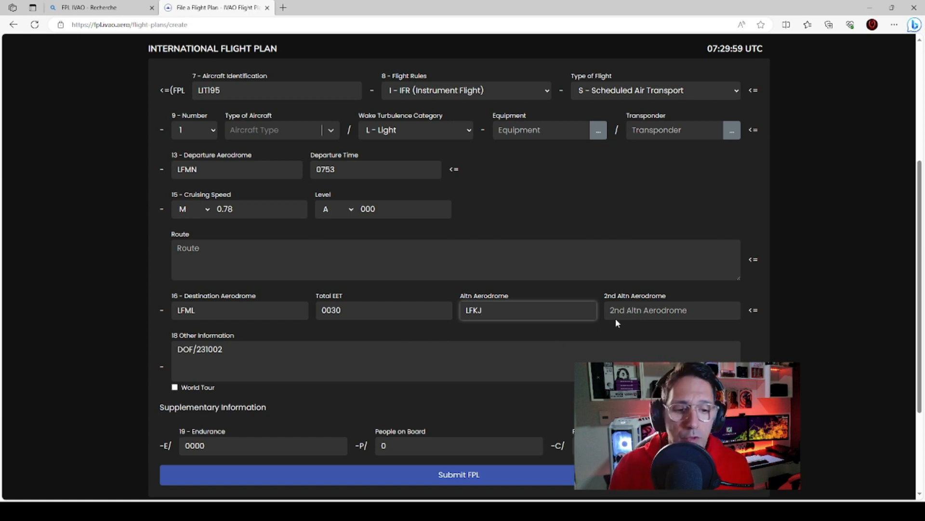
pyautogui.doubleClick(485, 311)
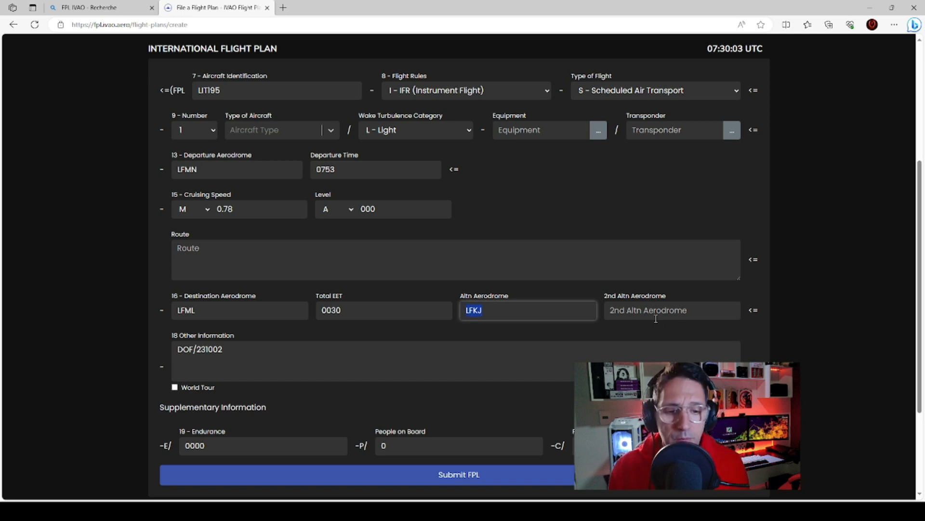
pyautogui.press('Tab')
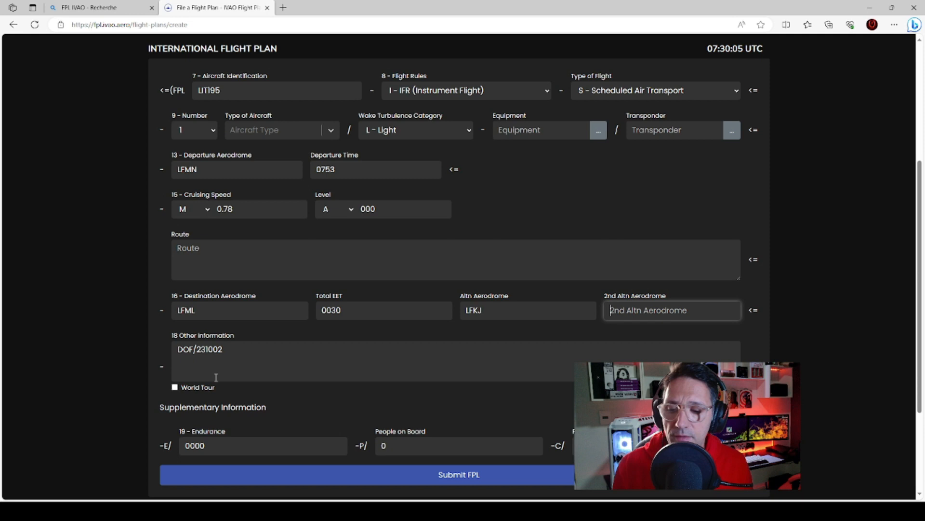
pyautogui.click(186, 356)
pyautogui.press('End')
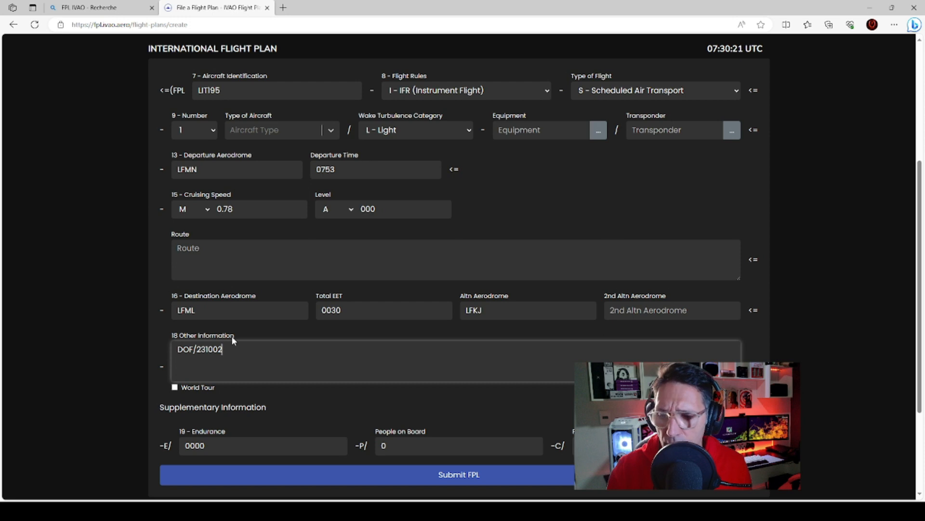
pyautogui.press('Home')
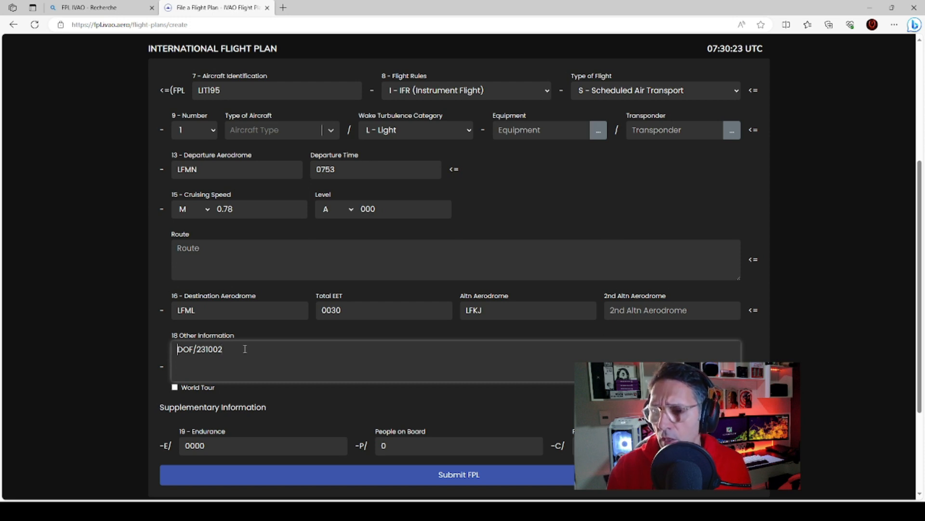
pyautogui.click(227, 353)
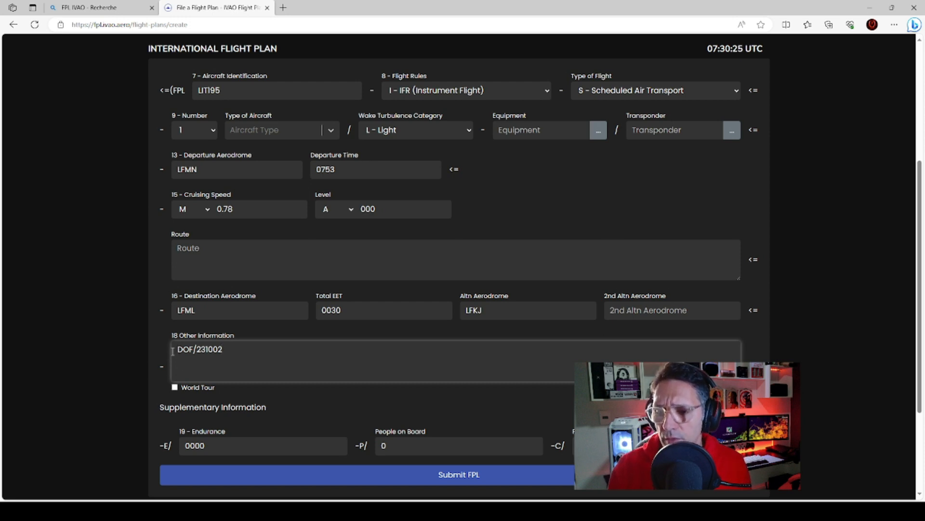
pyautogui.click(232, 347)
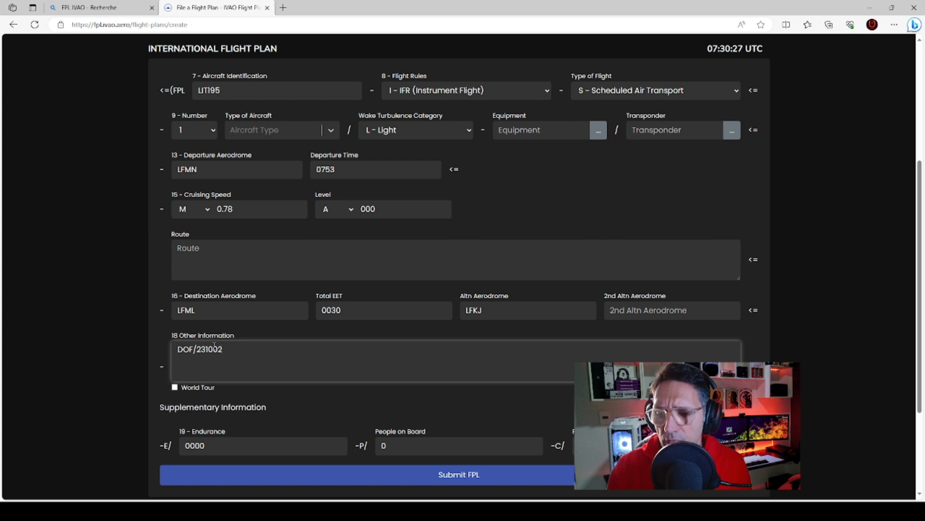
pyautogui.click(177, 351)
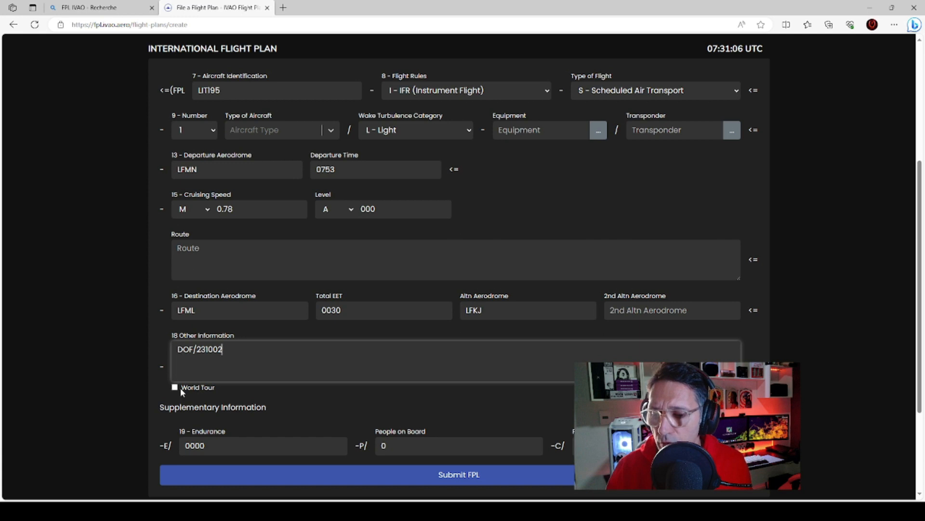
# Enable the World Tour option, highlight its RMK/WORLDTOUR remark in Other Information, and clear the option again
pyautogui.click(175, 387)
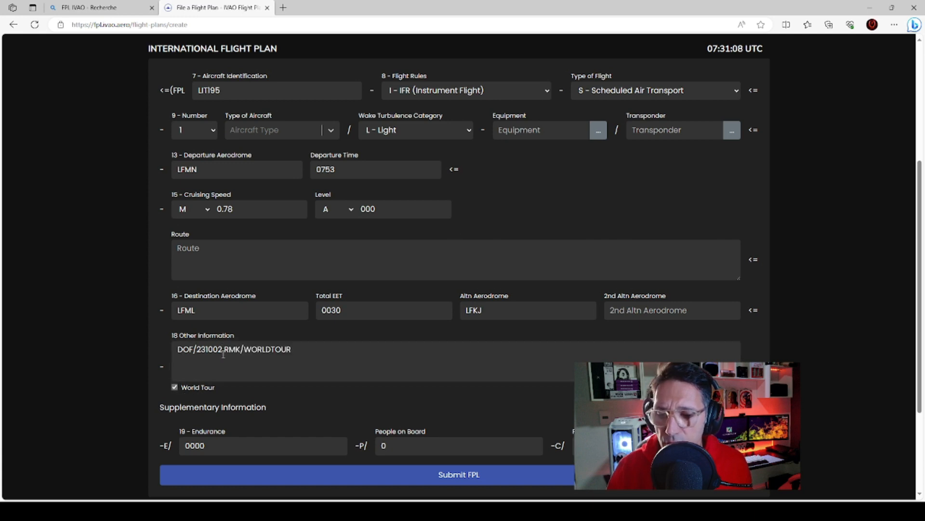
pyautogui.moveTo(223, 354); pyautogui.dragTo(300, 354)
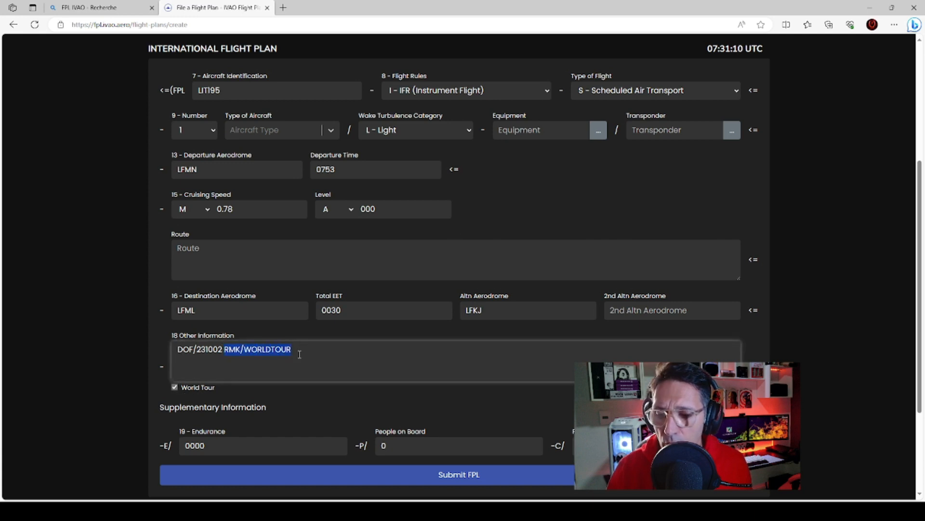
pyautogui.click(208, 379)
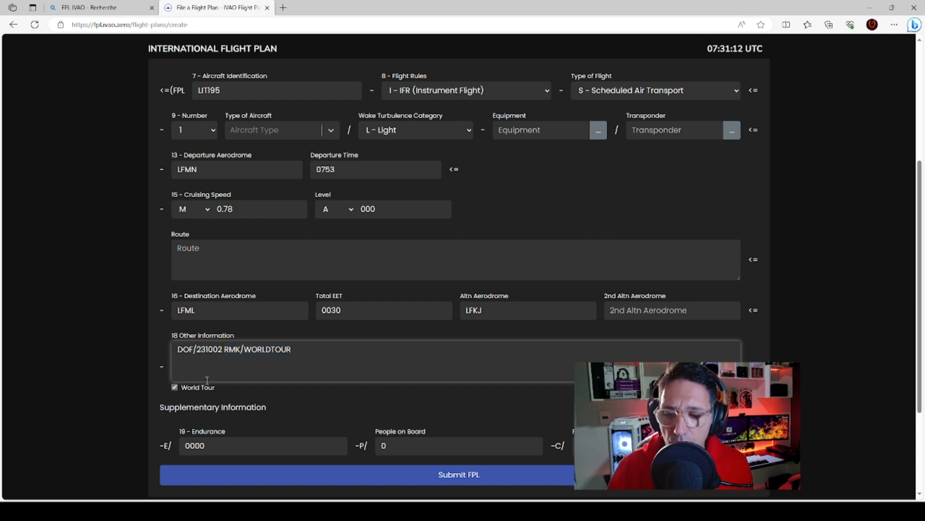
pyautogui.click(174, 388)
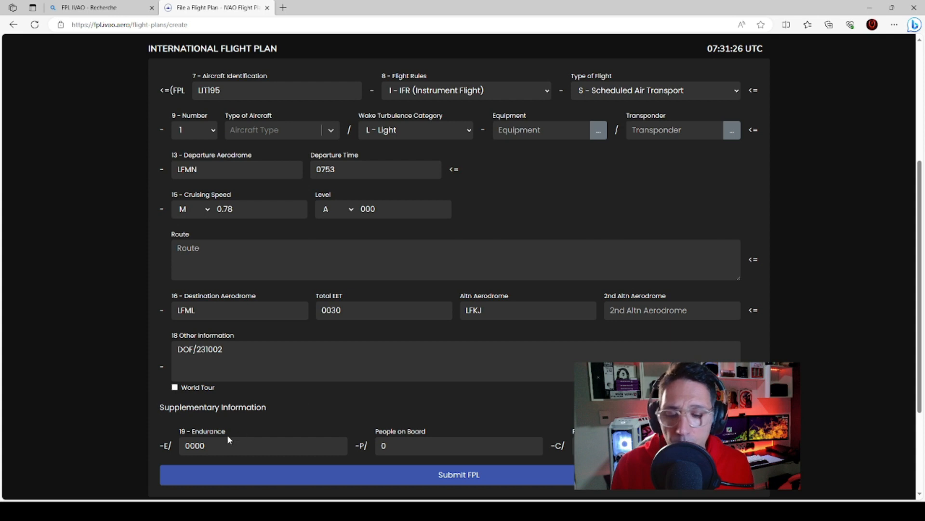
# Set the endurance in the supplementary information to 0003
pyautogui.click(218, 443)
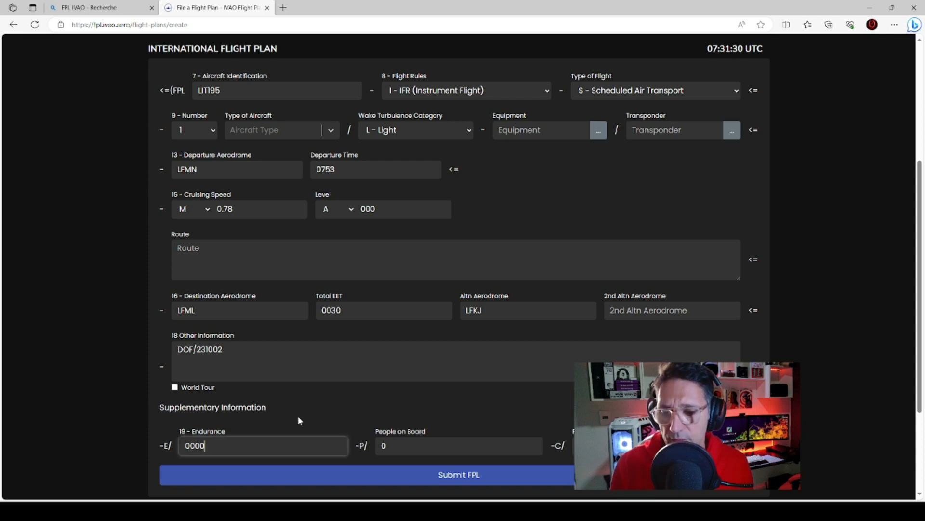
pyautogui.scroll(-2, 236, 418)
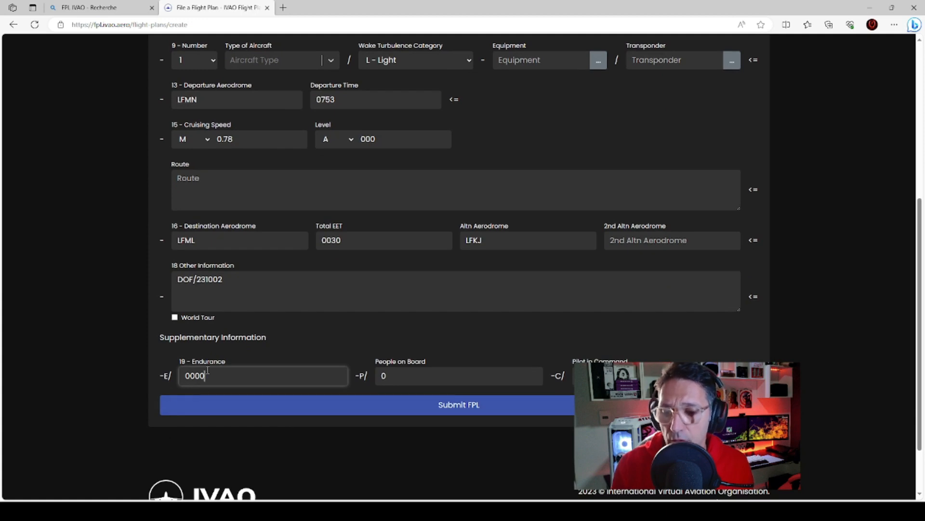
pyautogui.press('BackSpace')
pyautogui.press('BackSpace')
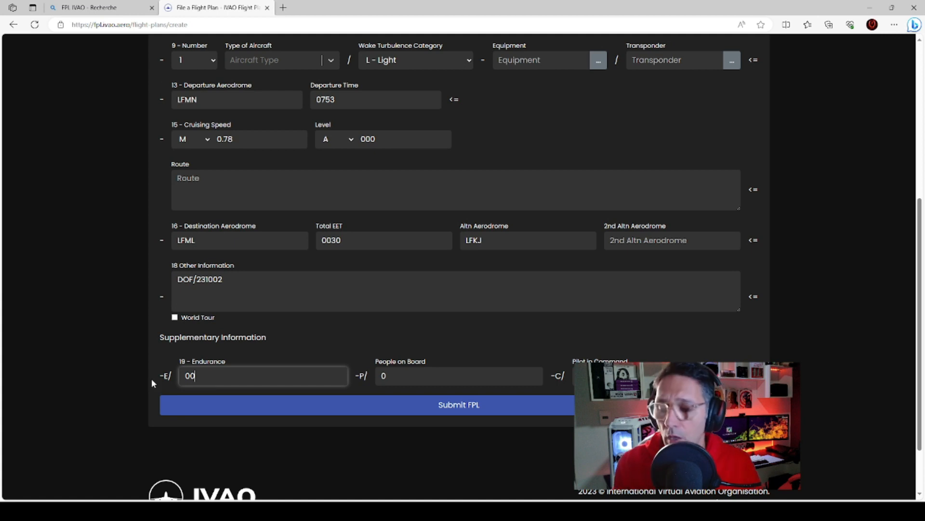
pyautogui.write('3')
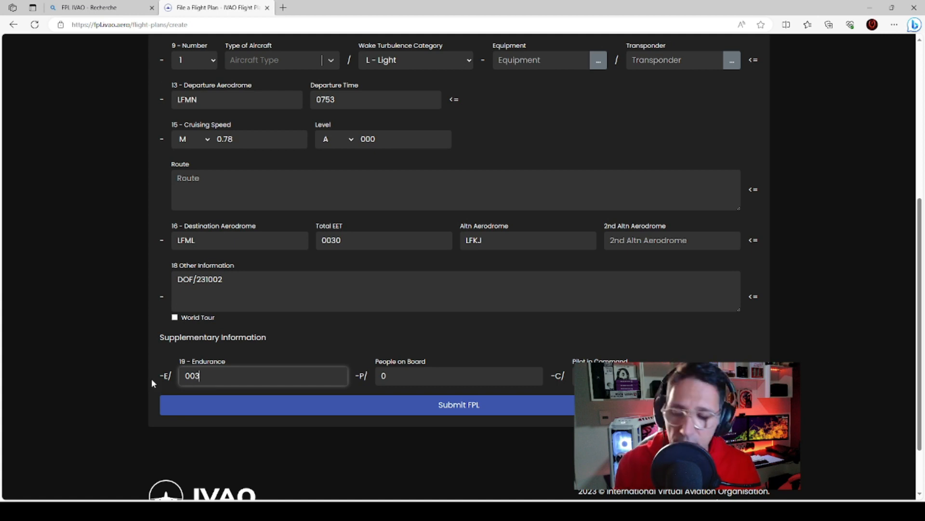
pyautogui.press('Return')
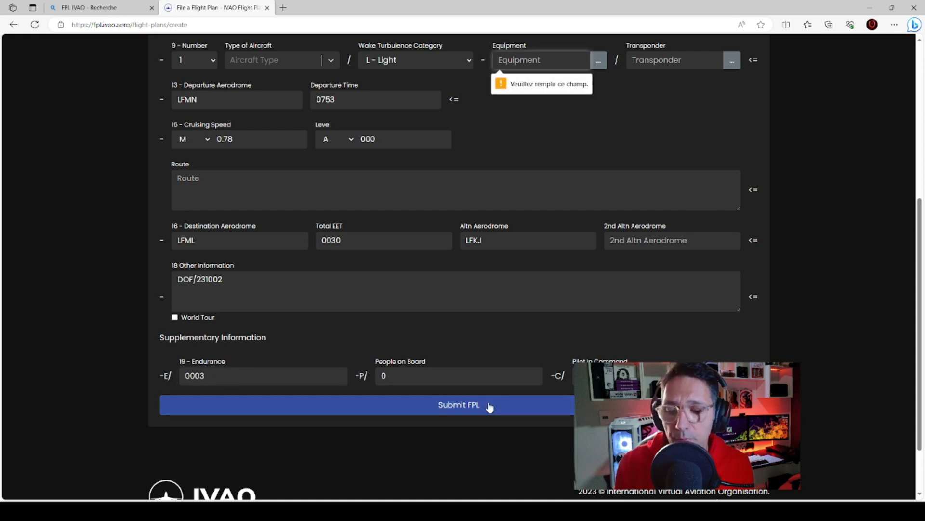
pyautogui.click(409, 382)
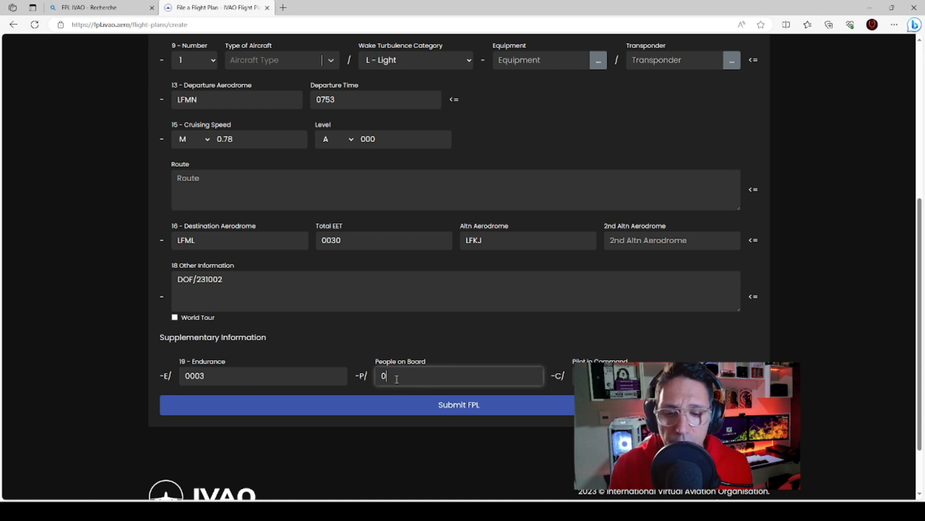
pyautogui.click(388, 361)
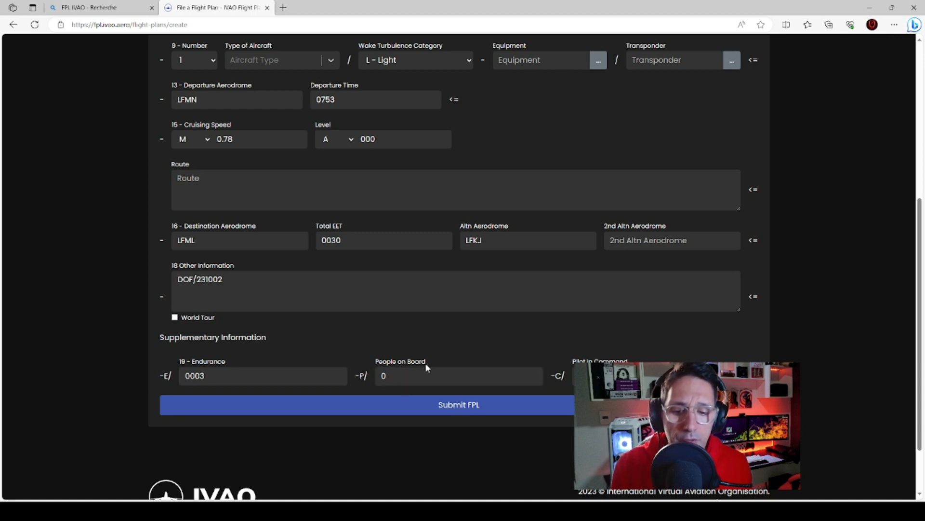
pyautogui.click(417, 375)
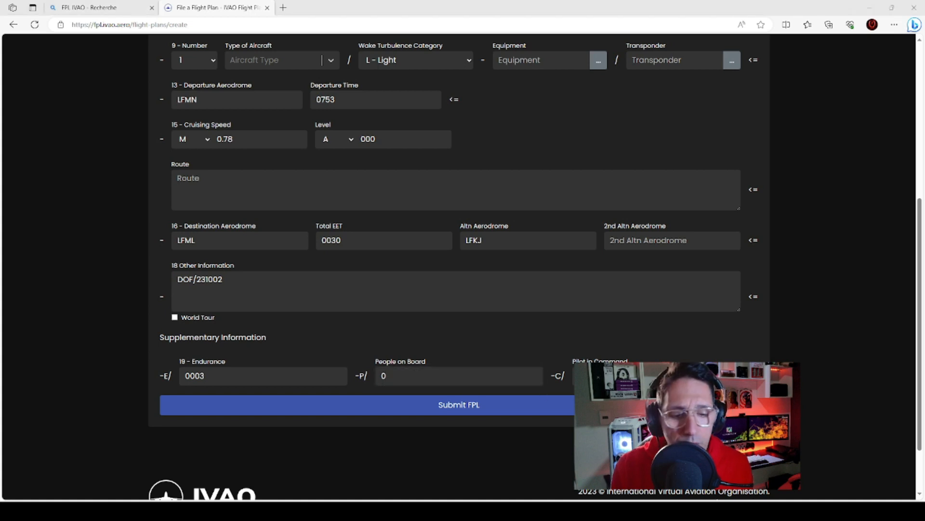
pyautogui.hotkey('alt', 'Tab')
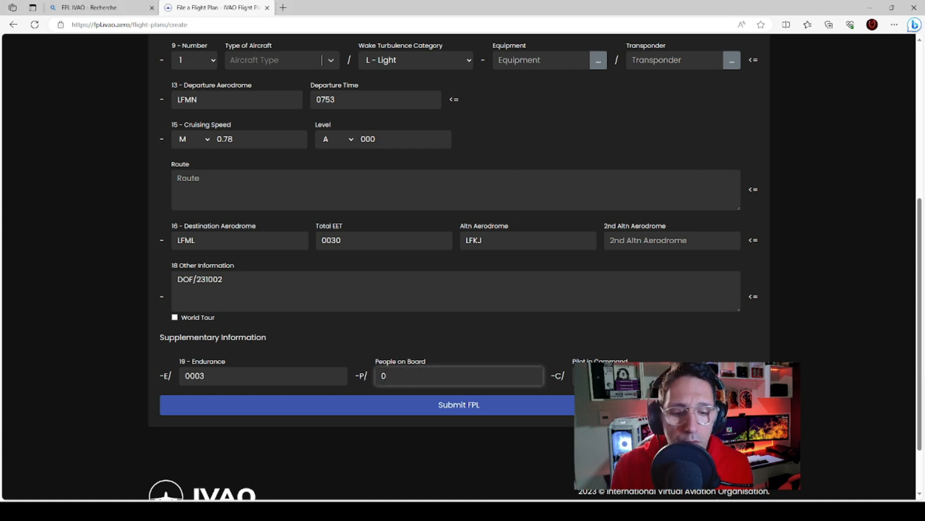
pyautogui.scroll(2, 321, 261)
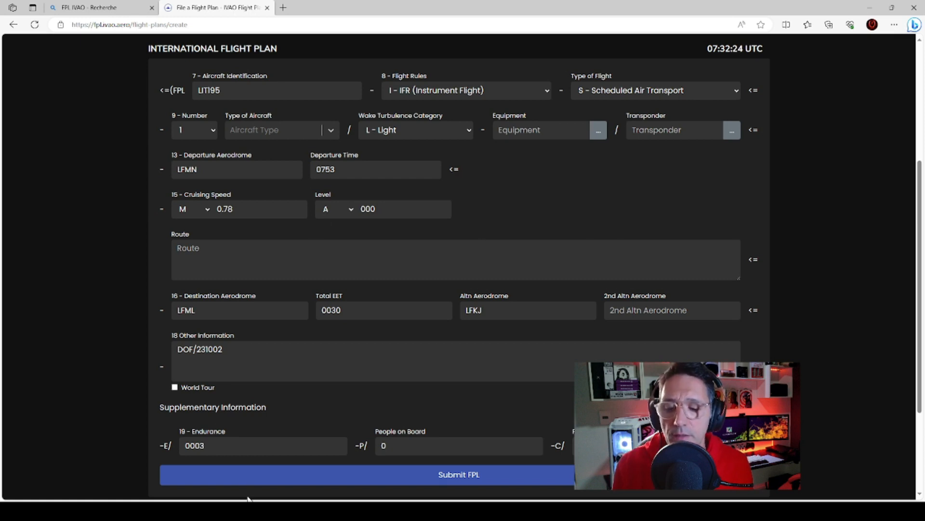
pyautogui.click(187, 271)
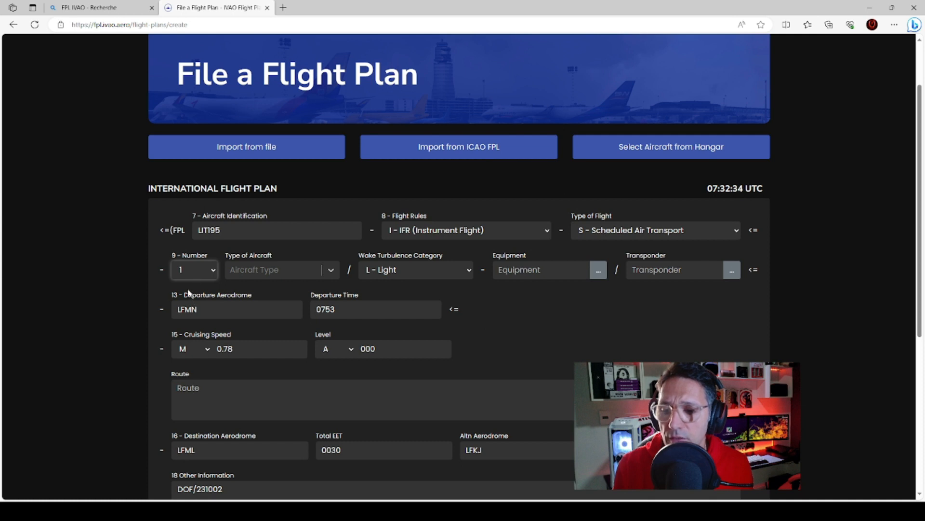
# Set the type of aircraft to A310 - A310
pyautogui.click(238, 275)
pyautogui.click(263, 266)
pyautogui.click(263, 266)
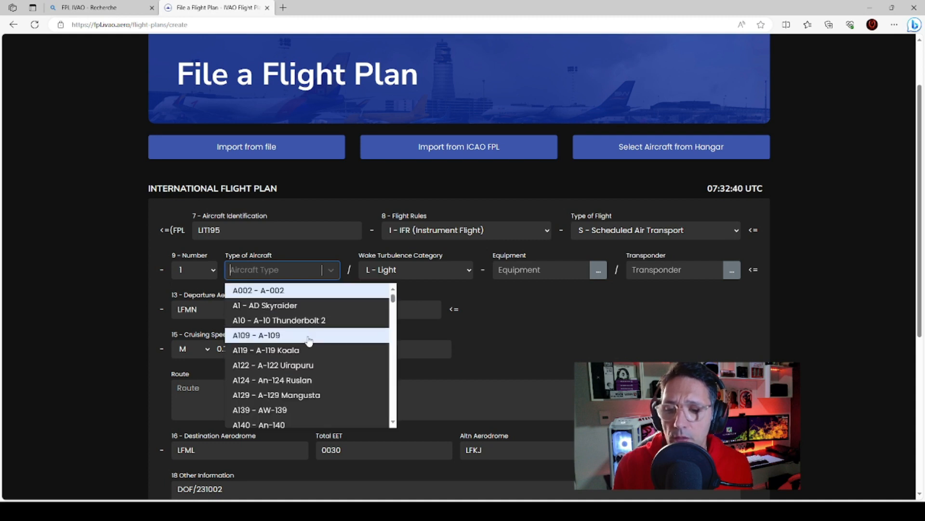
pyautogui.scroll(-1, 304, 350)
pyautogui.scroll(1, 299, 359)
pyautogui.scroll(-2, 297, 362)
pyautogui.scroll(-1, 295, 367)
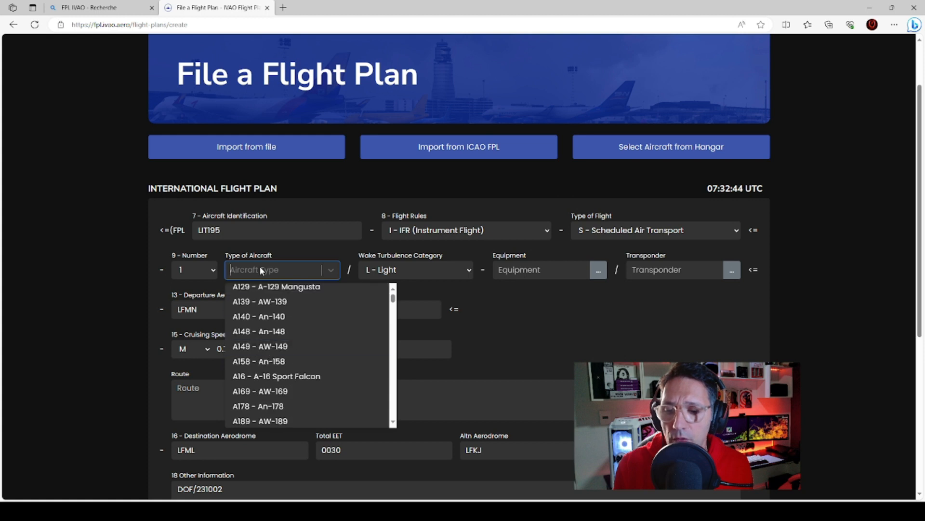
pyautogui.scroll(-2, 299, 366)
pyautogui.scroll(-3, 284, 416)
pyautogui.scroll(-5, 282, 412)
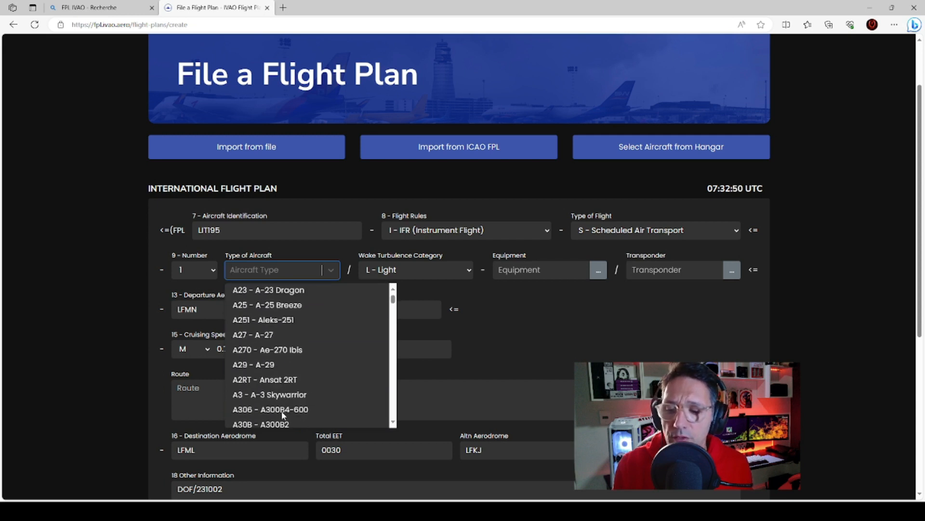
pyautogui.click(263, 347)
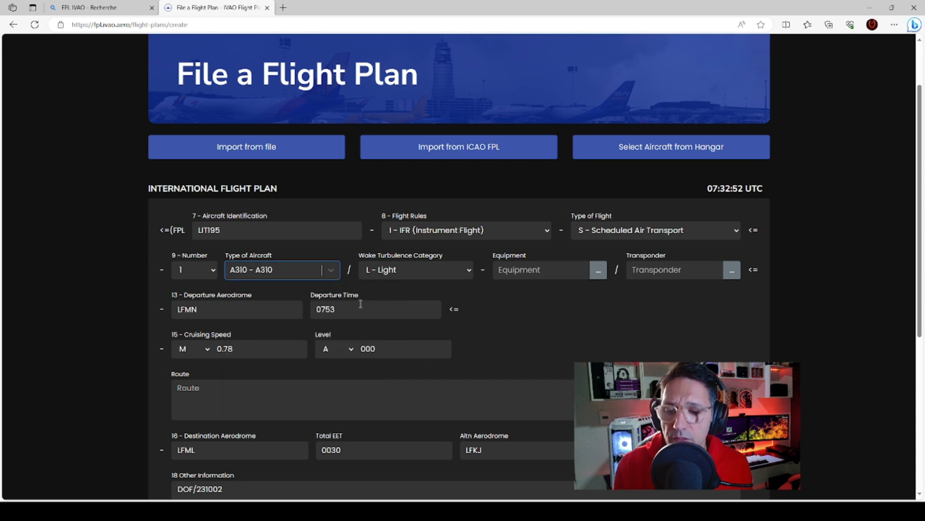
# Set the wake turbulence category to M - Medium
pyautogui.click(389, 272)
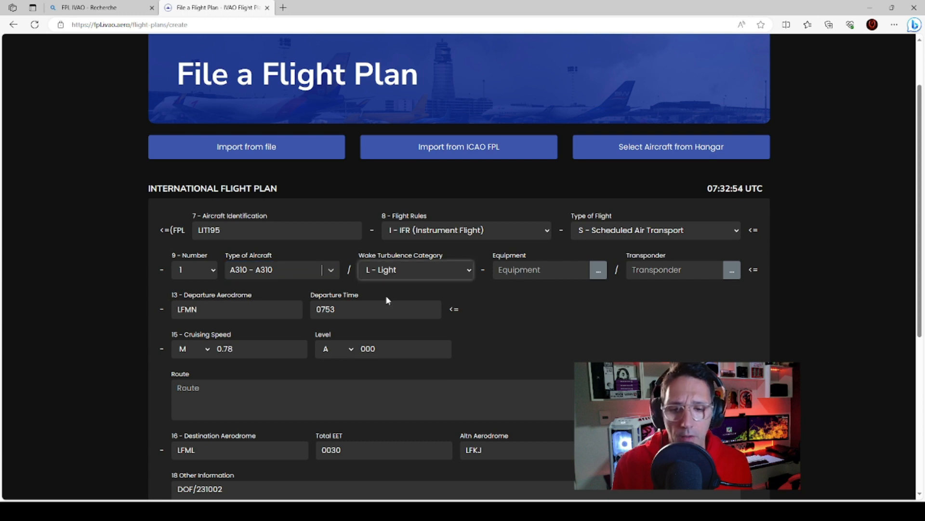
pyautogui.press('Down')
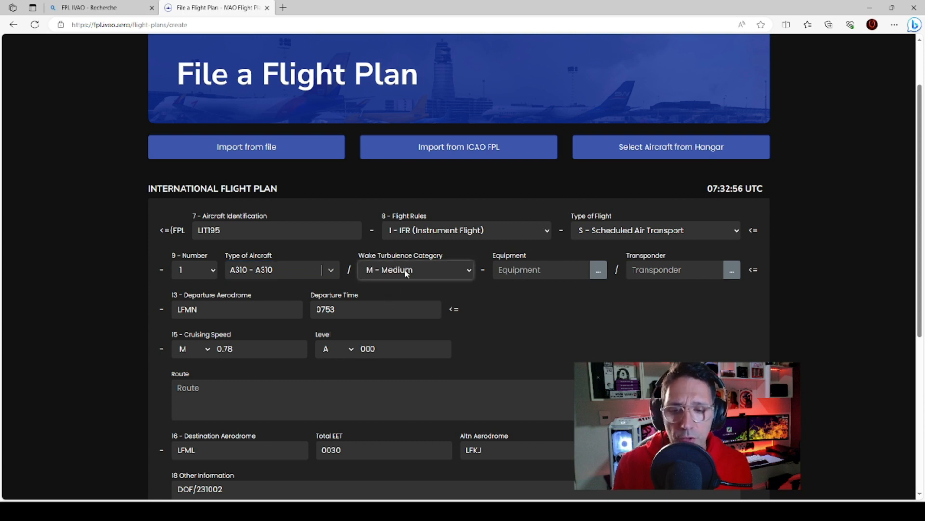
pyautogui.press('Down')
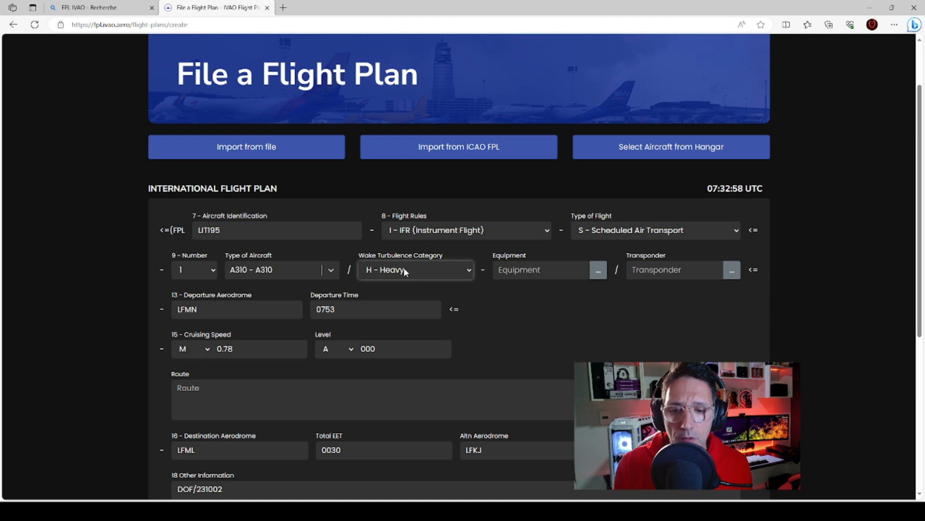
pyautogui.press('Up')
# Fill the equipment with SDE2FGIM1RUY and remove G - GPS / GNSS and S - Standard (VHF, VOR, ILS) from the onboard equipment
pyautogui.click(523, 270)
pyautogui.click(525, 297)
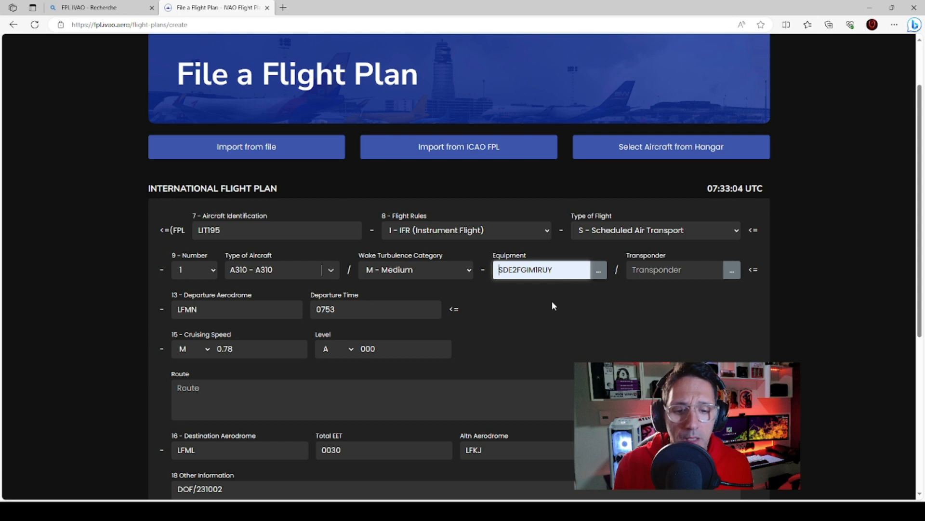
pyautogui.press('Tab')
pyautogui.press('Return')
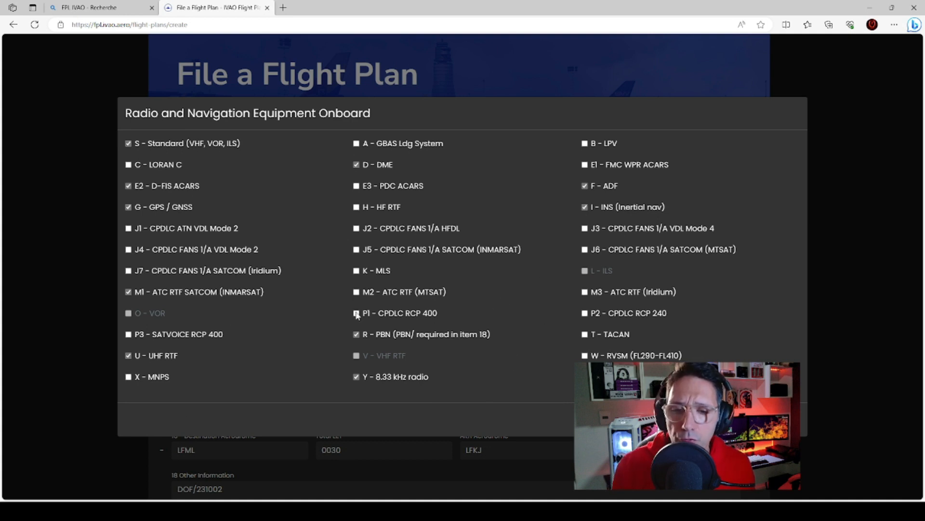
pyautogui.click(129, 207)
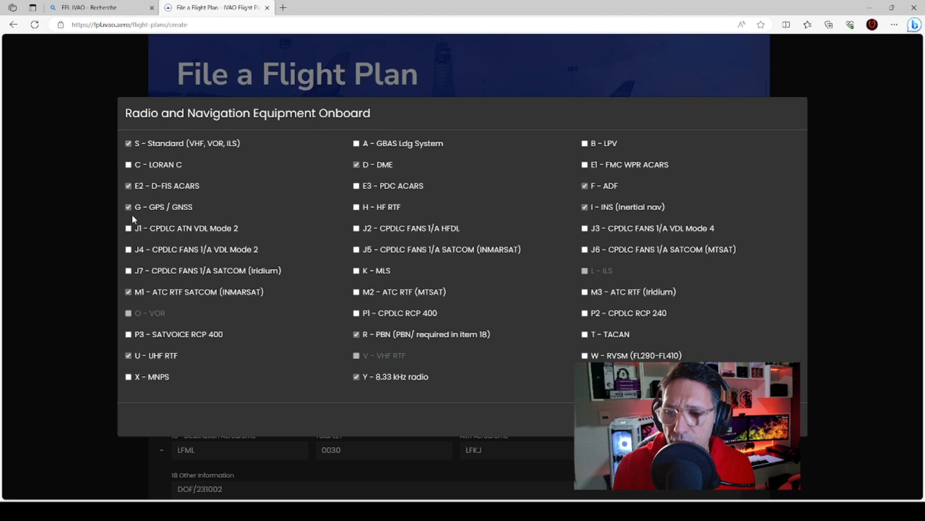
pyautogui.click(130, 208)
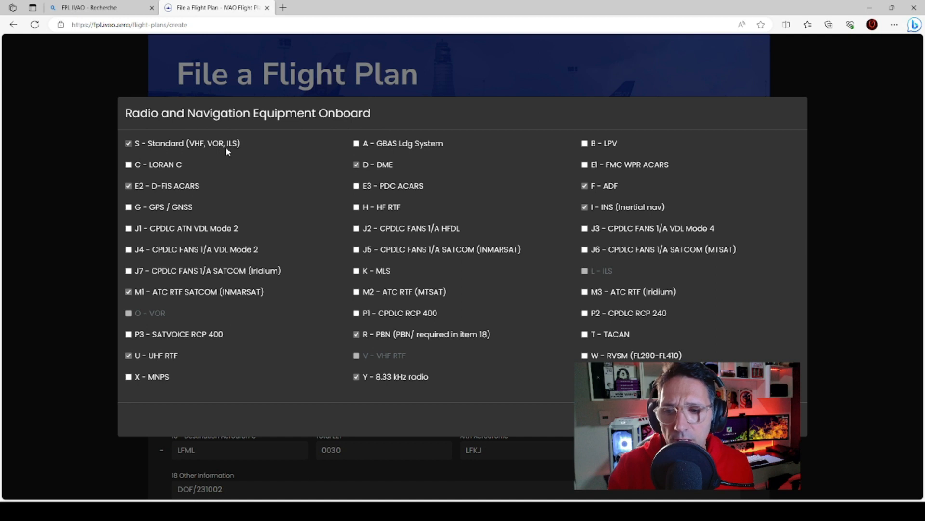
pyautogui.click(128, 143)
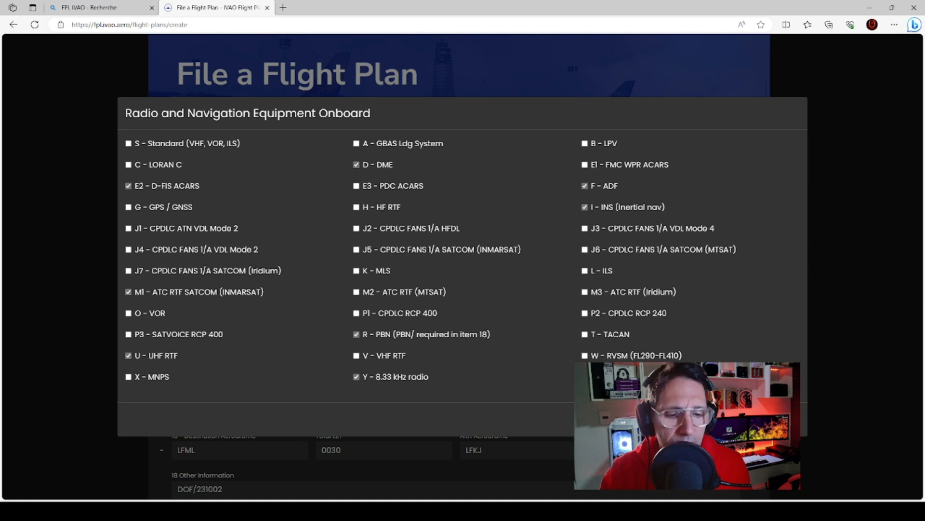
pyautogui.click(783, 419)
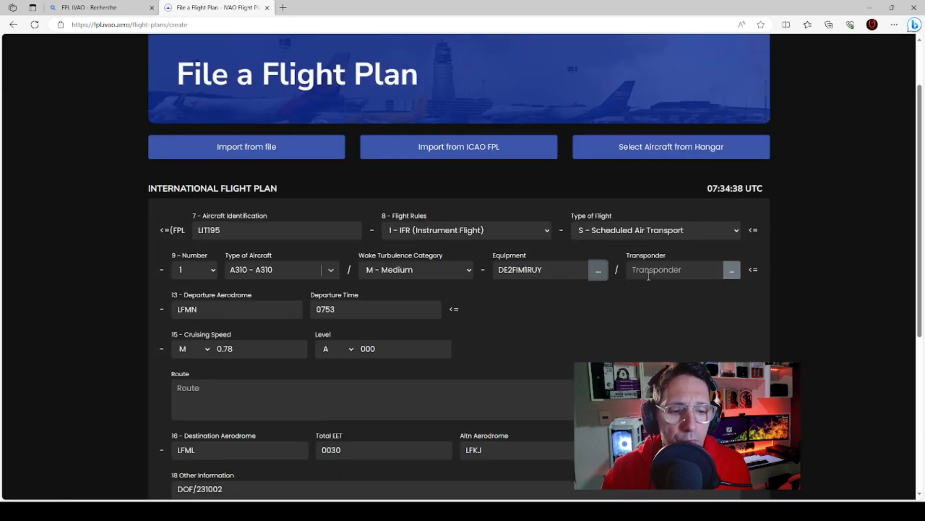
# Set the transponder to C
pyautogui.click(715, 273)
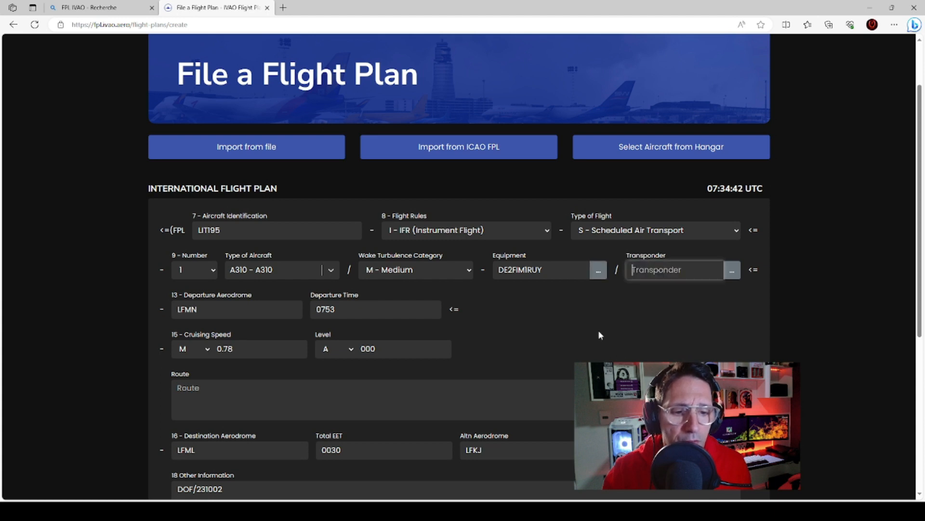
pyautogui.write('LB1')
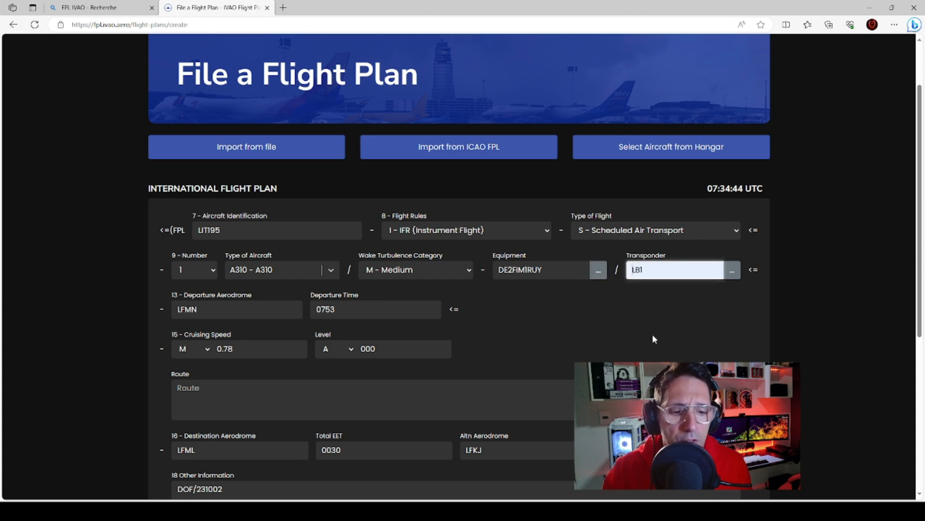
pyautogui.press('BackSpace')
pyautogui.press('BackSpace')
pyautogui.press('BackSpace')
pyautogui.write('C')
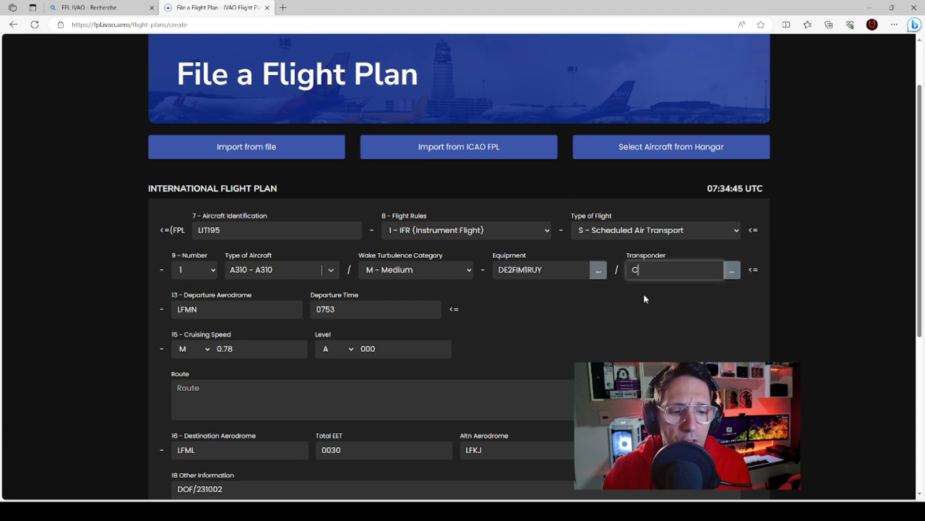
# Examine the available transponder modes and the ADS-B / ADS-C options without changing the selection
pyautogui.click(731, 271)
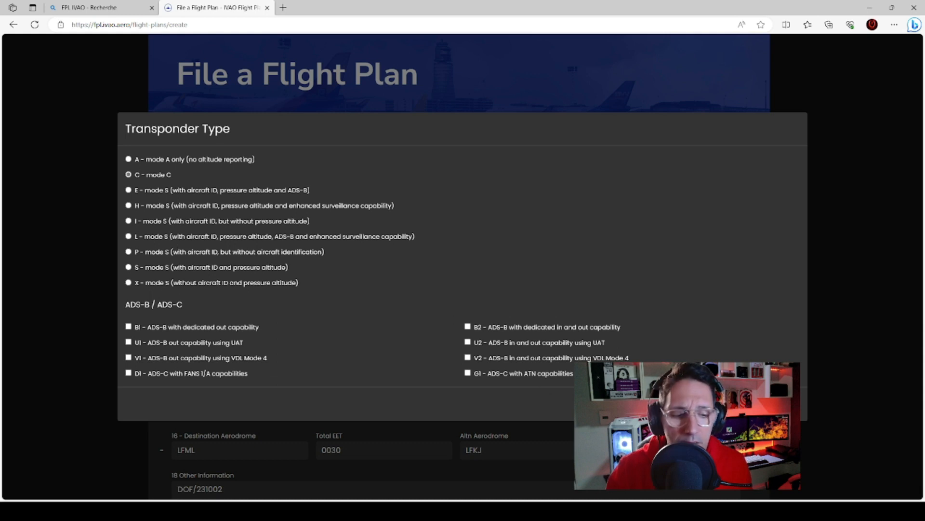
pyautogui.click(782, 404)
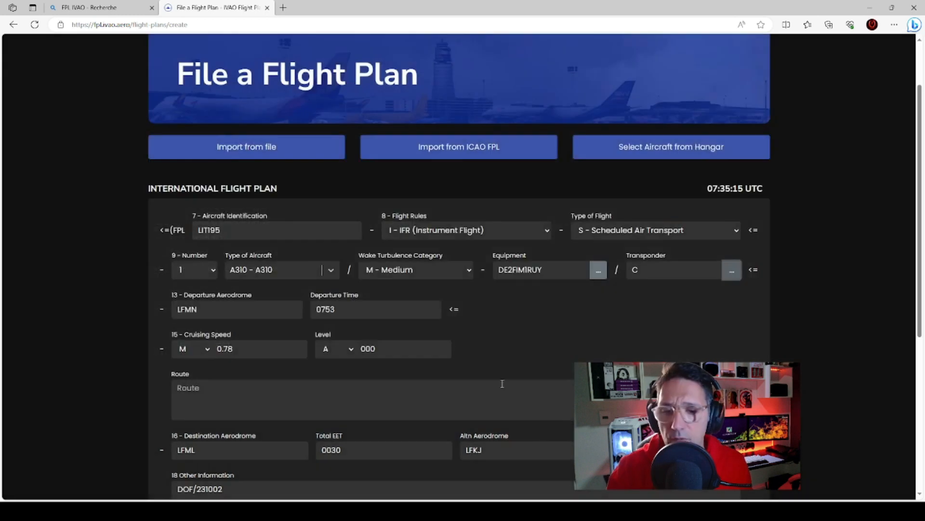
pyautogui.click(732, 268)
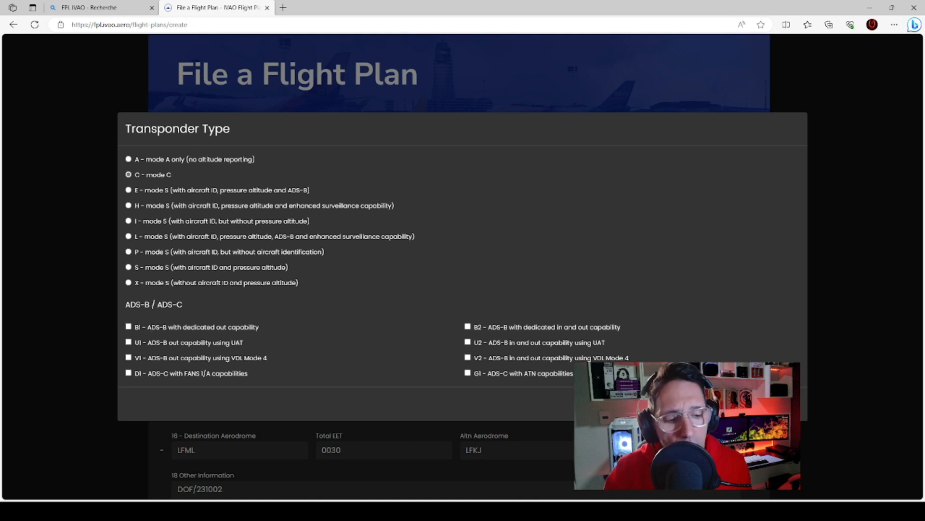
pyautogui.click(782, 403)
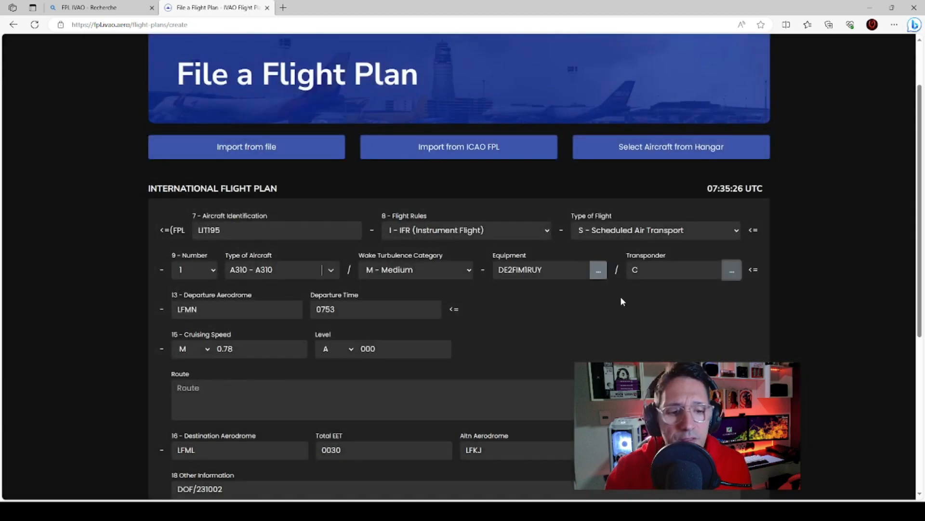
pyautogui.click(731, 270)
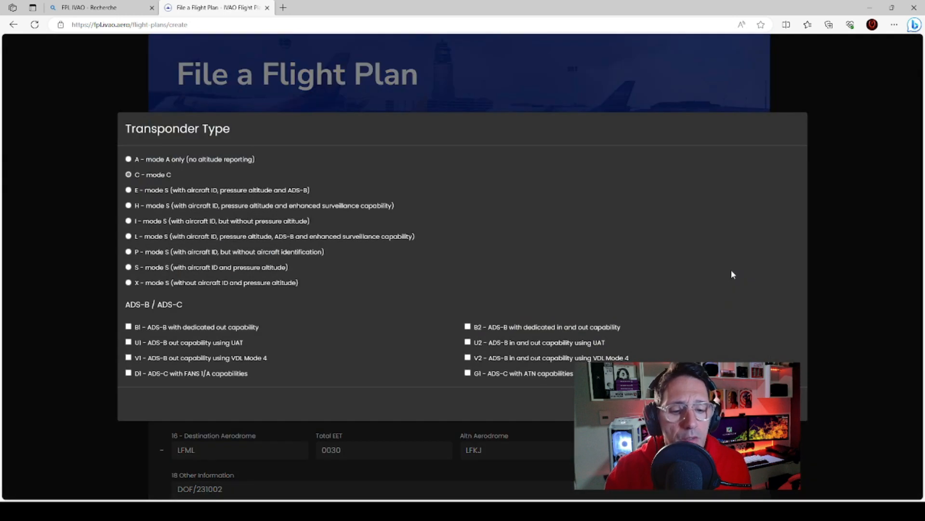
pyautogui.click(794, 403)
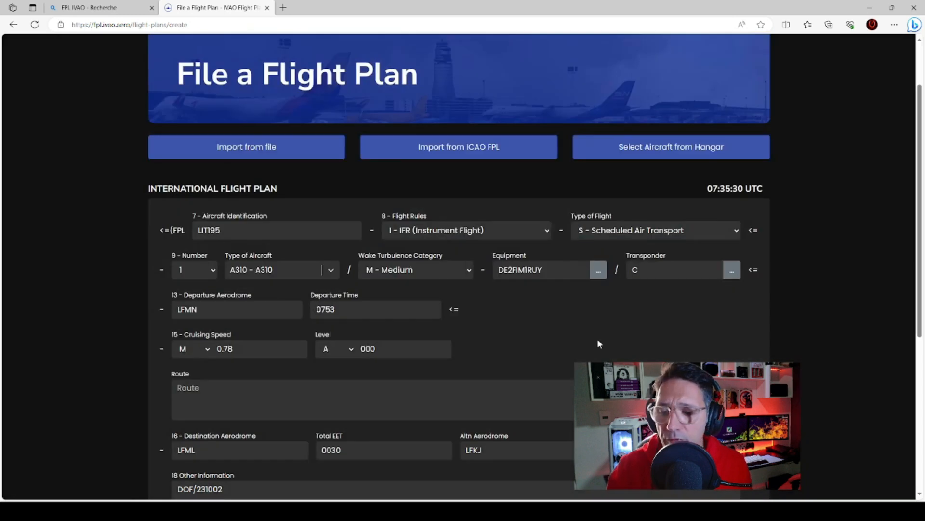
# Enter DCT as the route and try to submit the flight plan
pyautogui.scroll(-1, 65, 308)
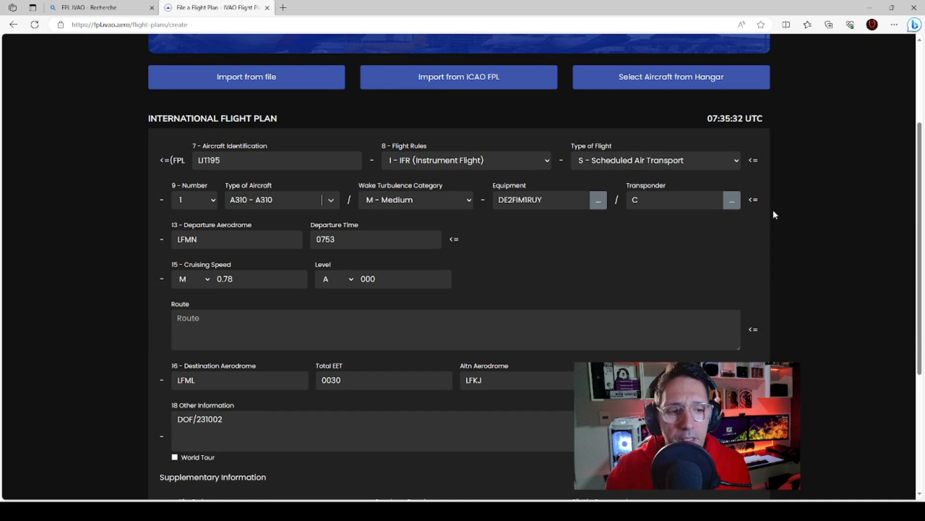
pyautogui.scroll(-1, 737, 204)
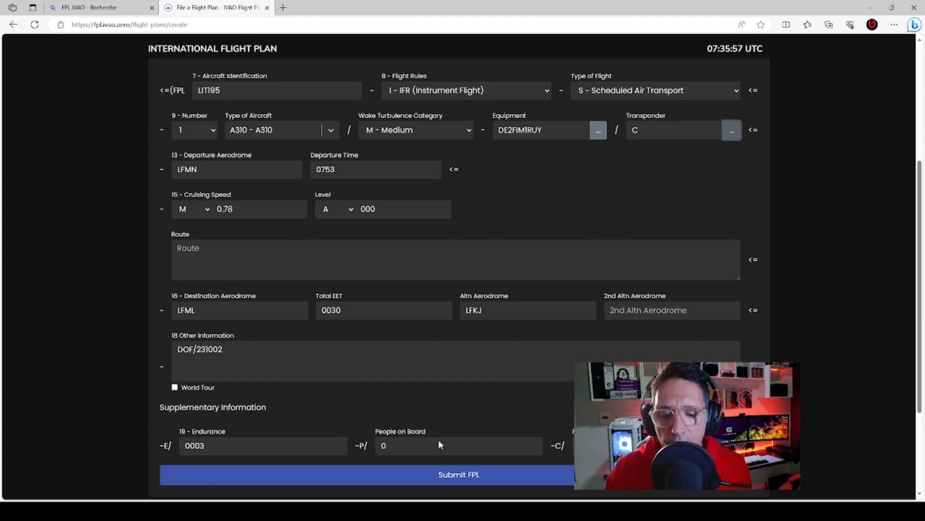
pyautogui.click(459, 477)
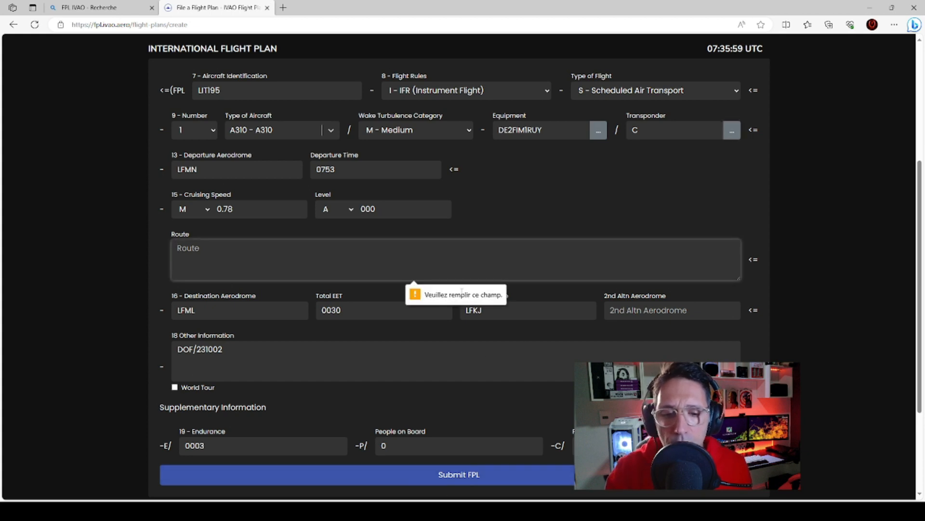
pyautogui.write('DCT')
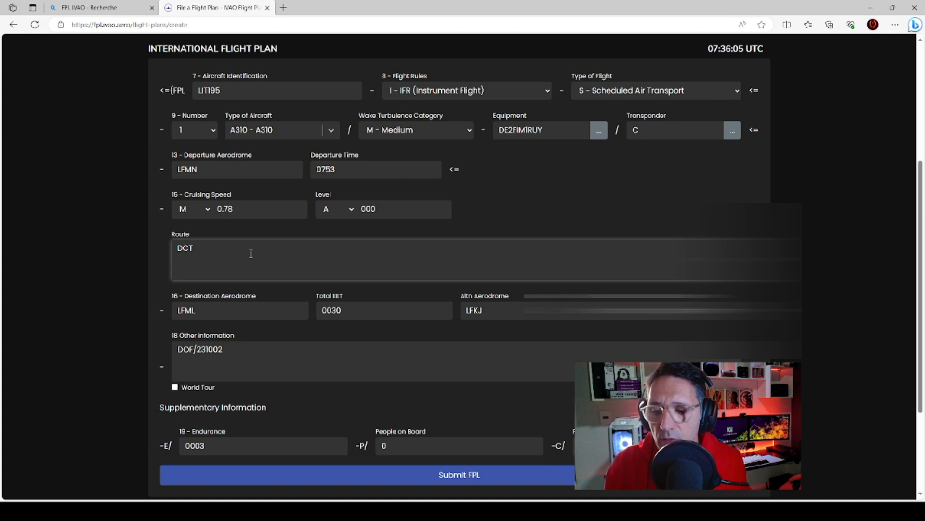
pyautogui.click(477, 476)
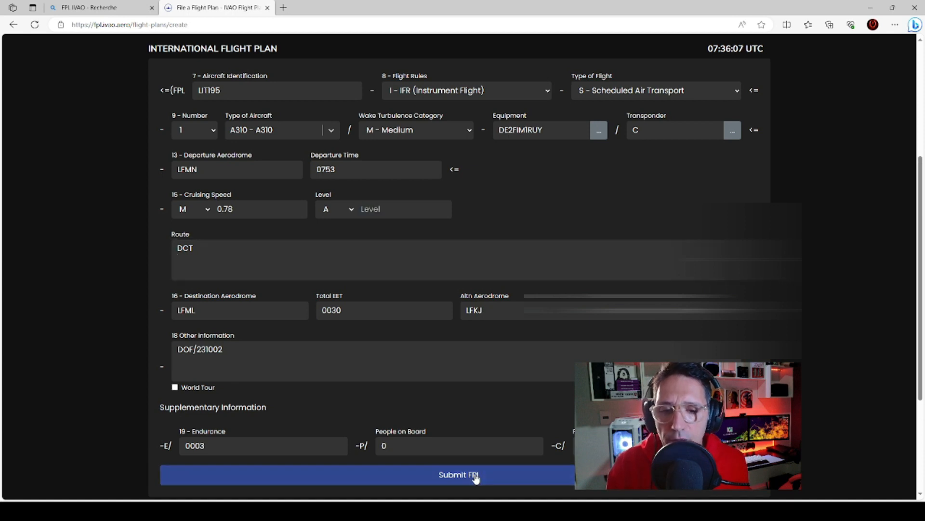
# Change the cruising level type to VFR
pyautogui.click(203, 250)
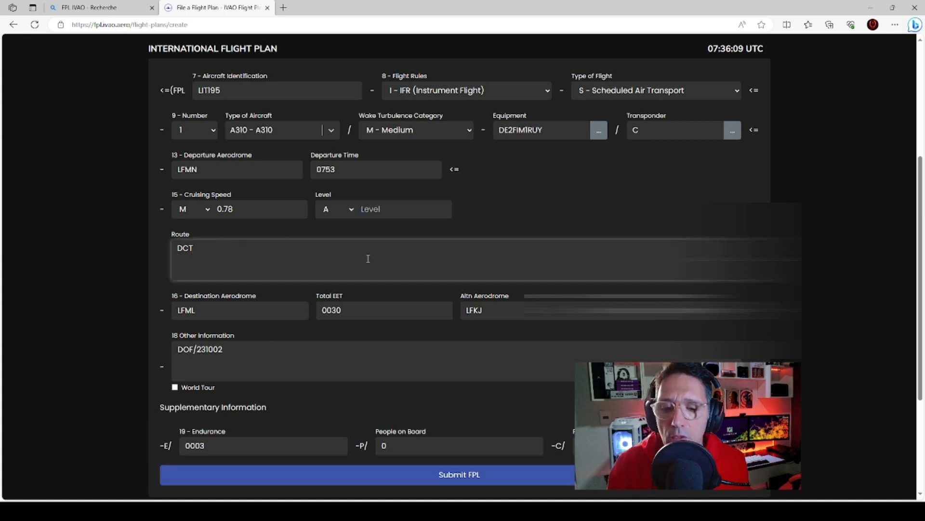
pyautogui.click(350, 208)
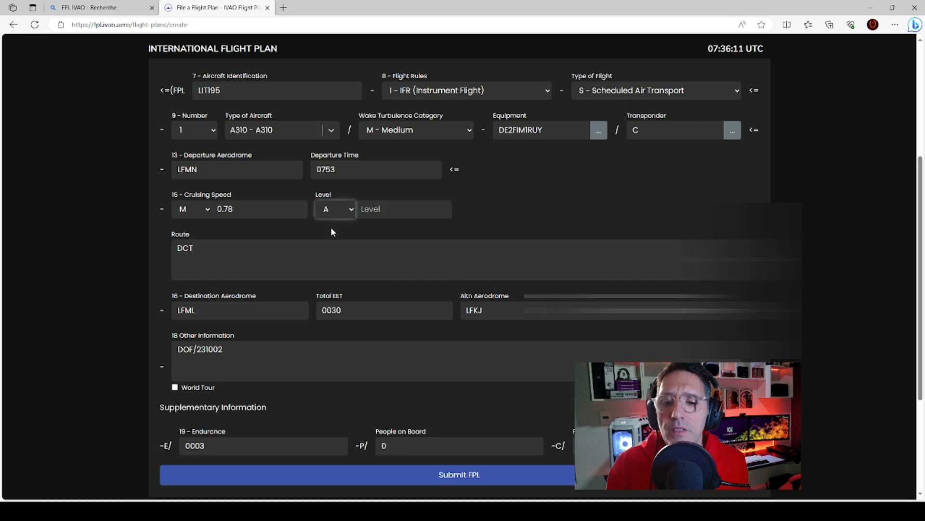
pyautogui.press('v')
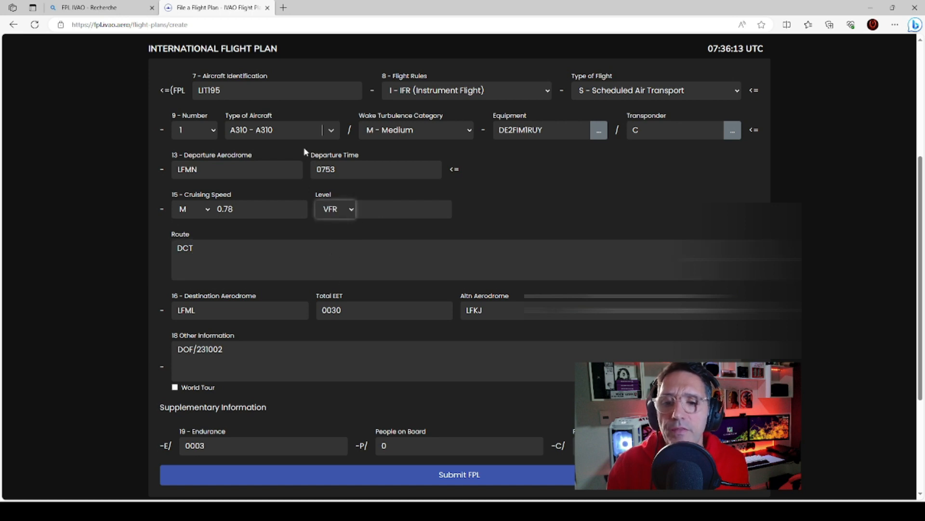
# Change the aircraft type to C172 - 172 and the wake turbulence category to L - Light
pyautogui.click(336, 131)
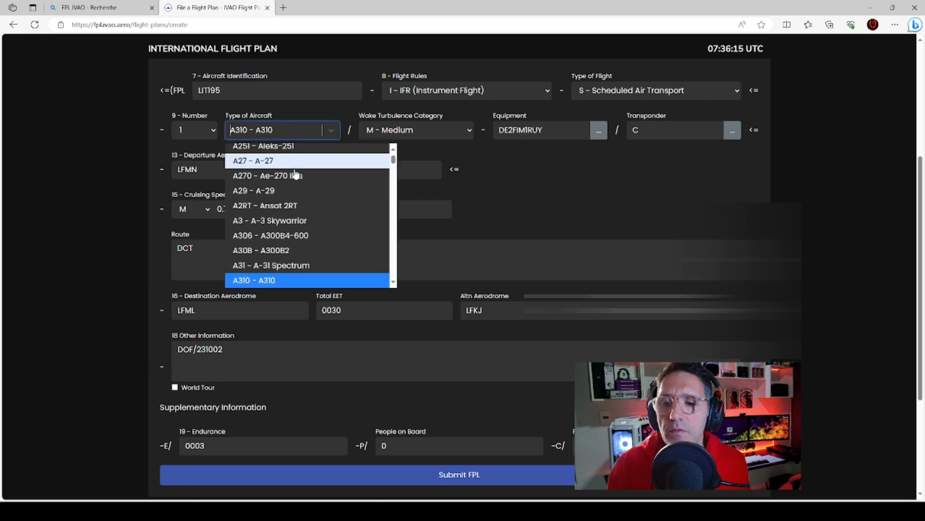
pyautogui.click(303, 141)
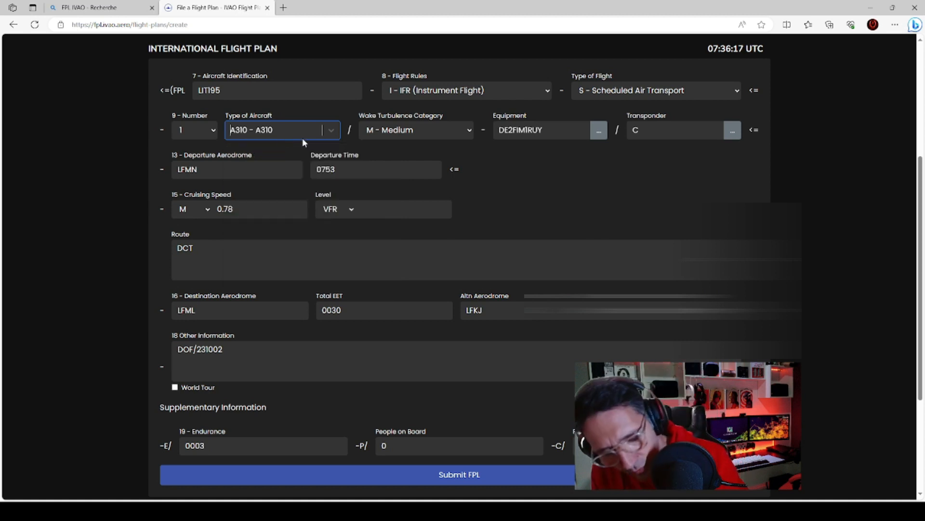
pyautogui.write('C')
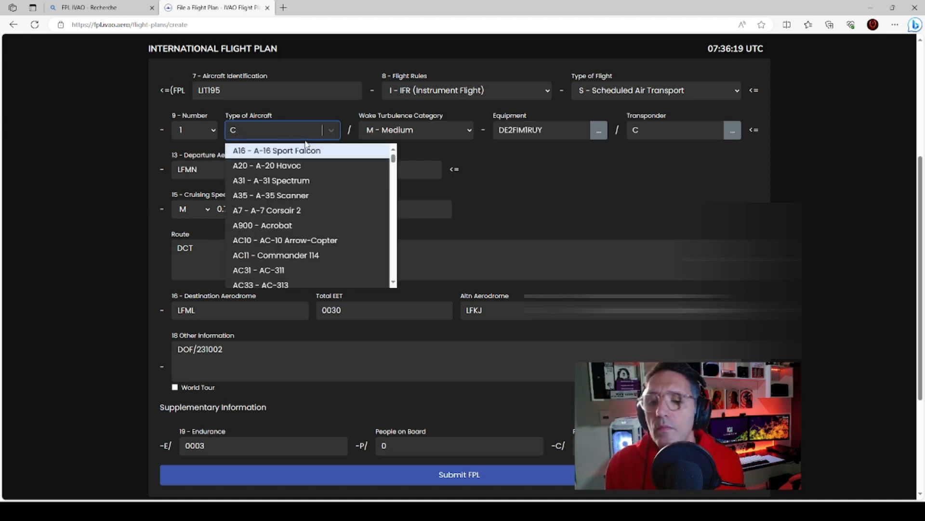
pyautogui.scroll(-5, 290, 263)
pyautogui.scroll(-10, 289, 264)
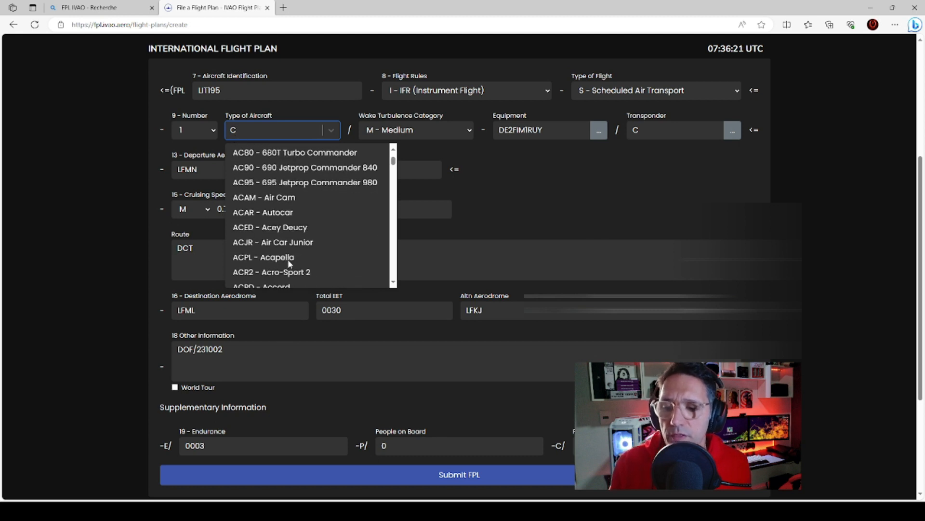
pyautogui.scroll(-10, 296, 263)
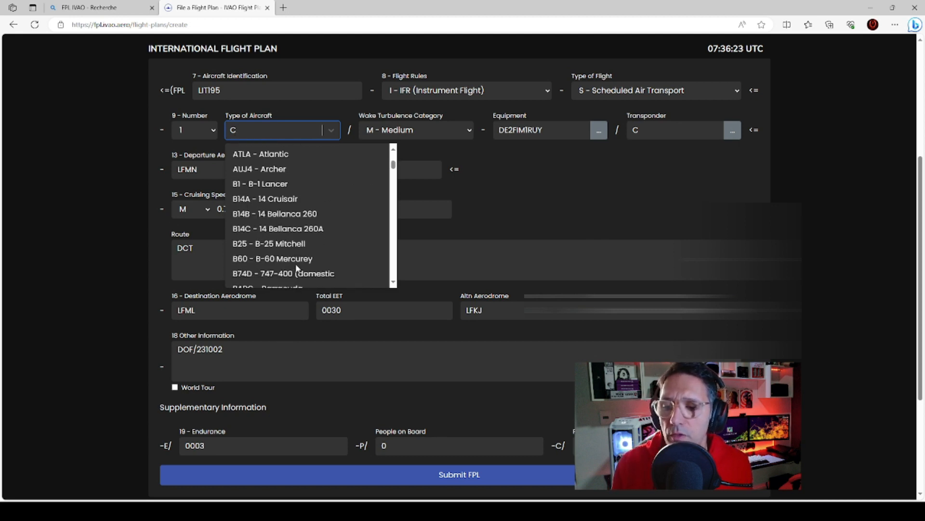
pyautogui.scroll(-8, 295, 266)
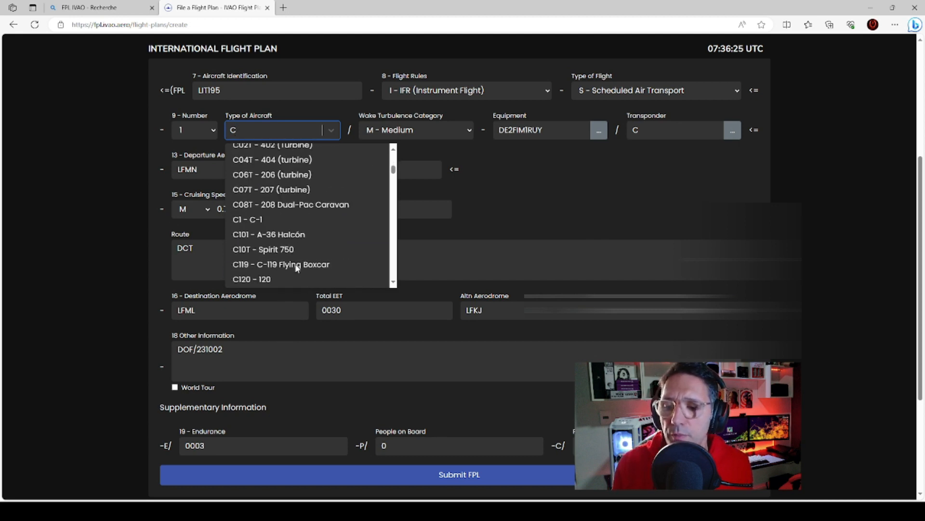
pyautogui.scroll(-5, 295, 264)
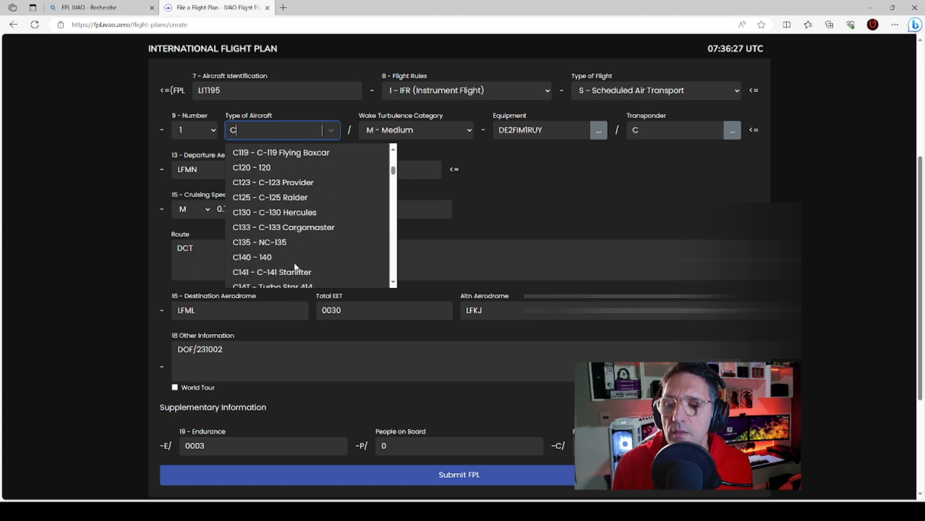
pyautogui.scroll(-1, 274, 251)
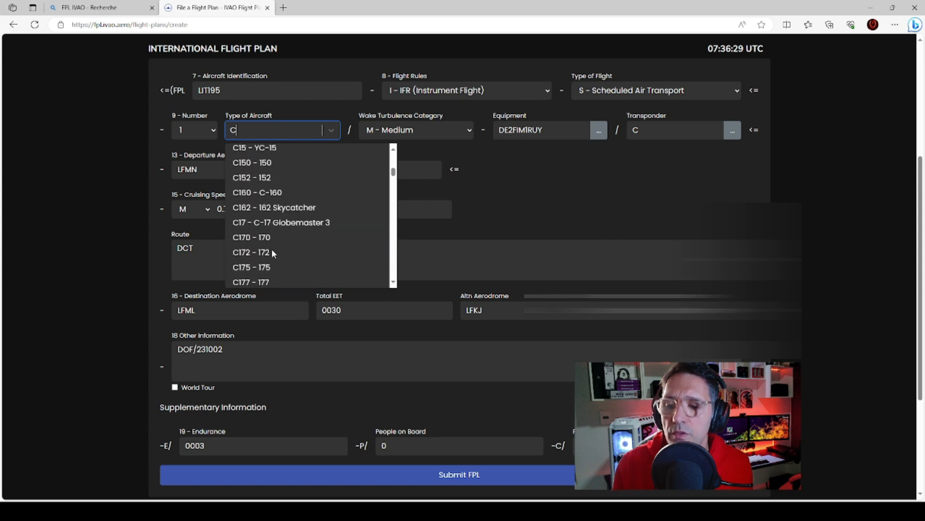
pyautogui.click(256, 251)
pyautogui.click(420, 129)
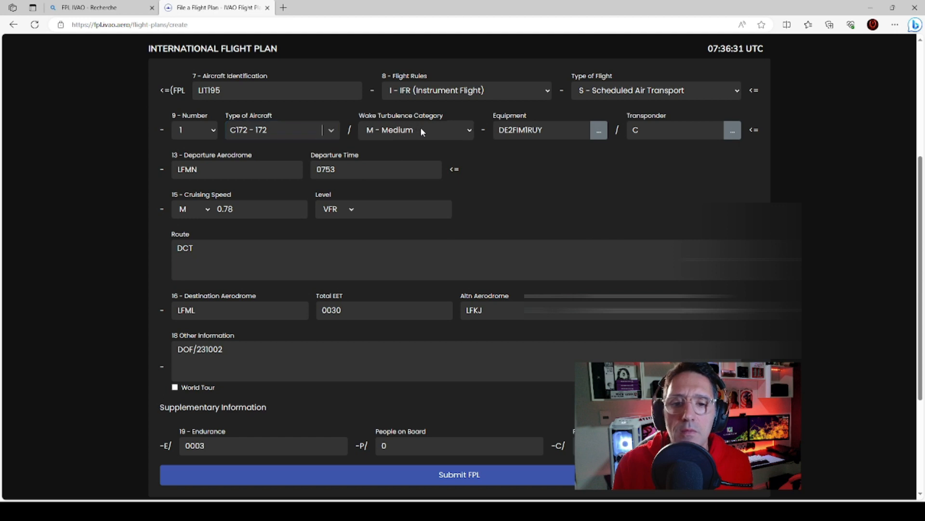
# Add S - Standard (VHF, VOR, ILS) to the aircraft's radio and navigation equipment
pyautogui.click(599, 130)
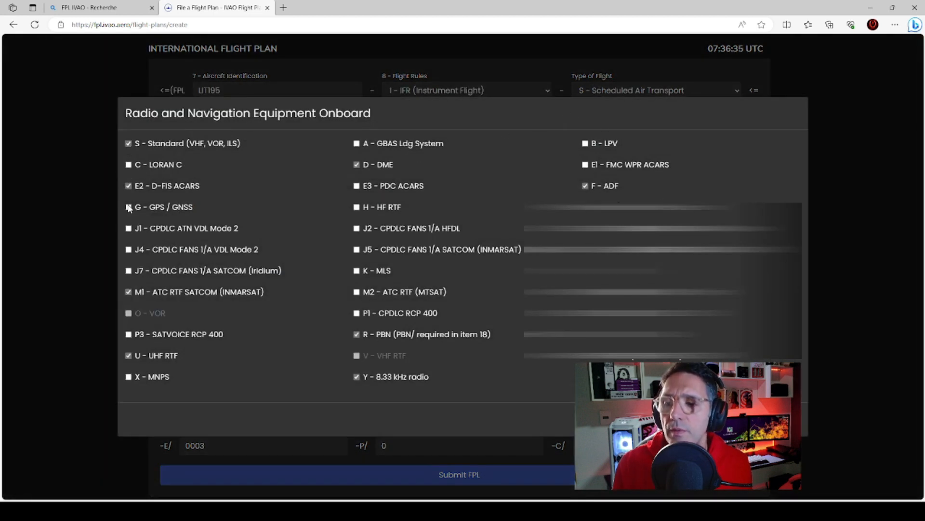
pyautogui.click(512, 480)
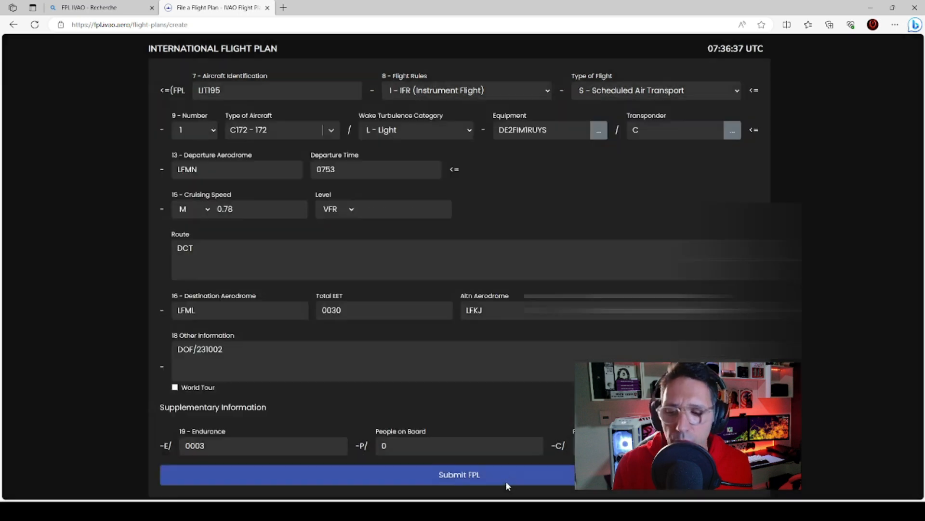
pyautogui.click(599, 130)
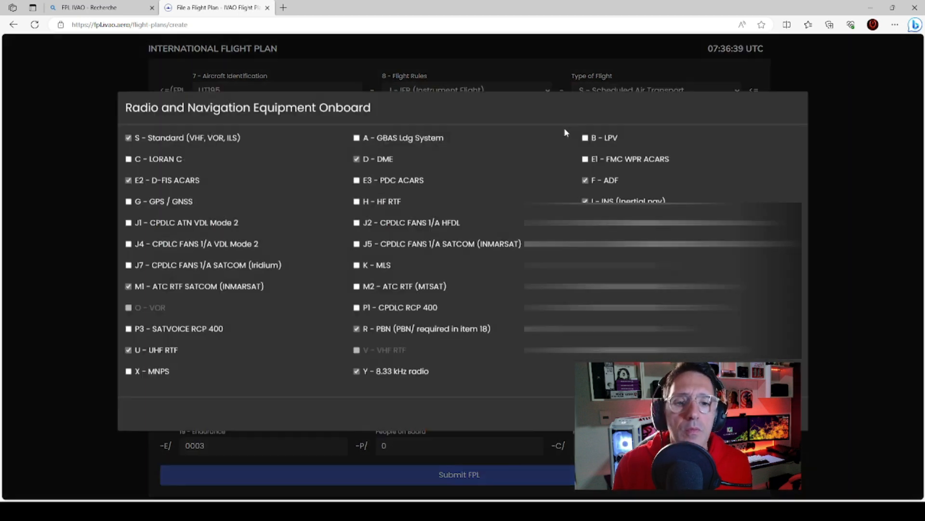
pyautogui.click(855, 72)
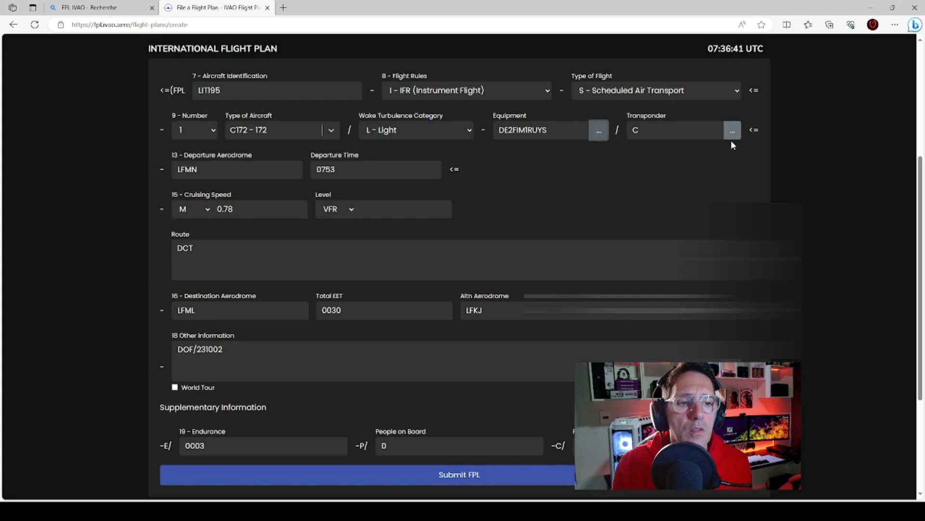
# Remove D, E2, I, M1 and U from the onboard equipment, leaving SFRY, and try to submit the flight plan
pyautogui.click(601, 131)
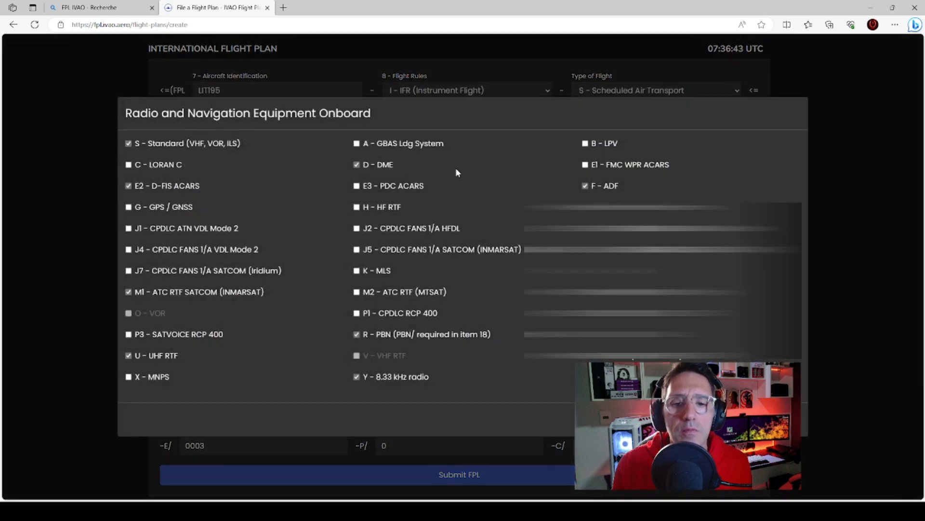
pyautogui.click(357, 164)
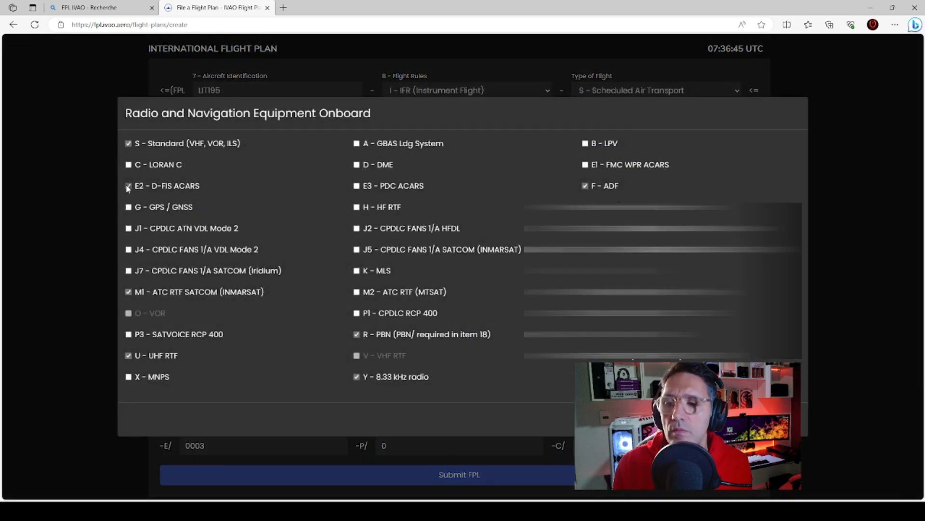
pyautogui.click(128, 292)
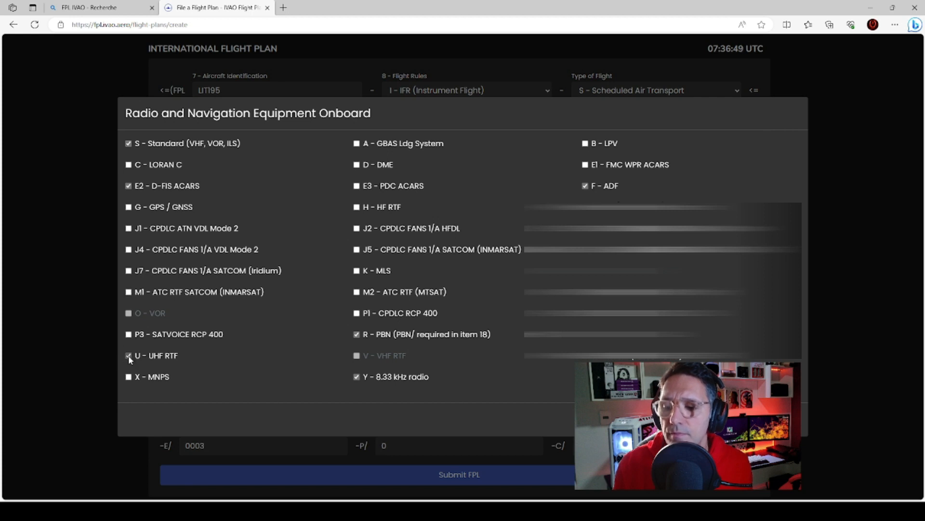
pyautogui.click(128, 356)
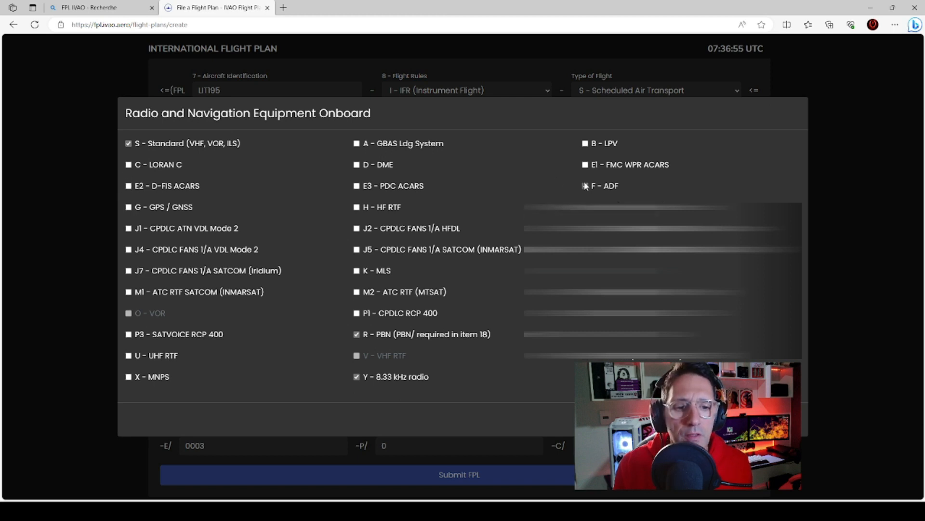
pyautogui.click(784, 419)
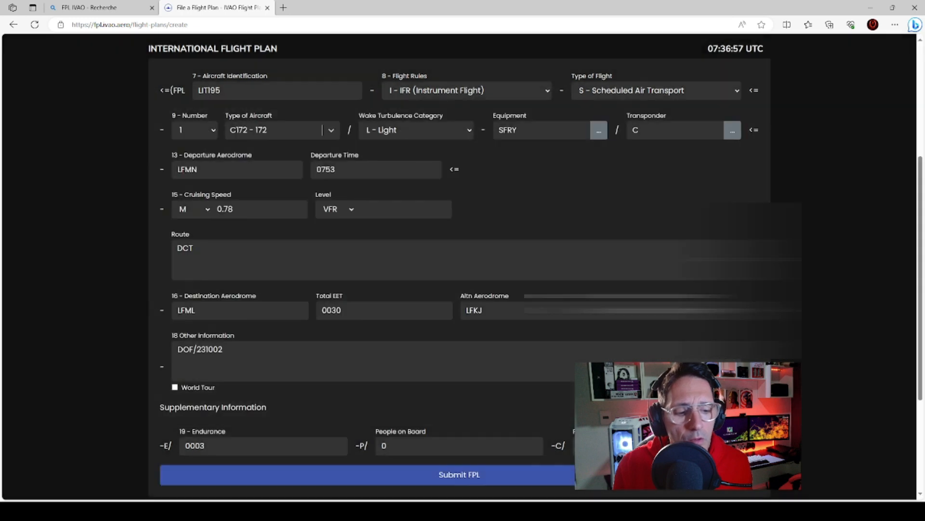
pyautogui.scroll(-3, 467, 397)
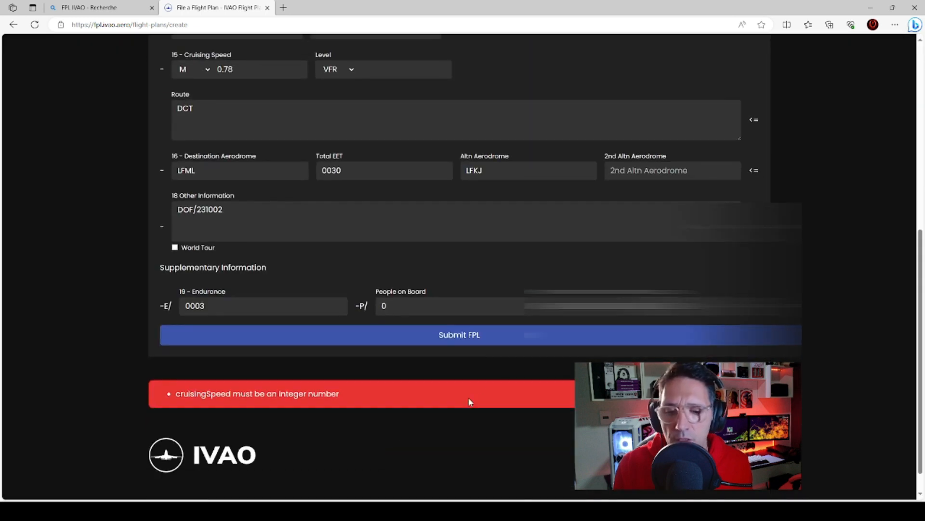
pyautogui.click(460, 342)
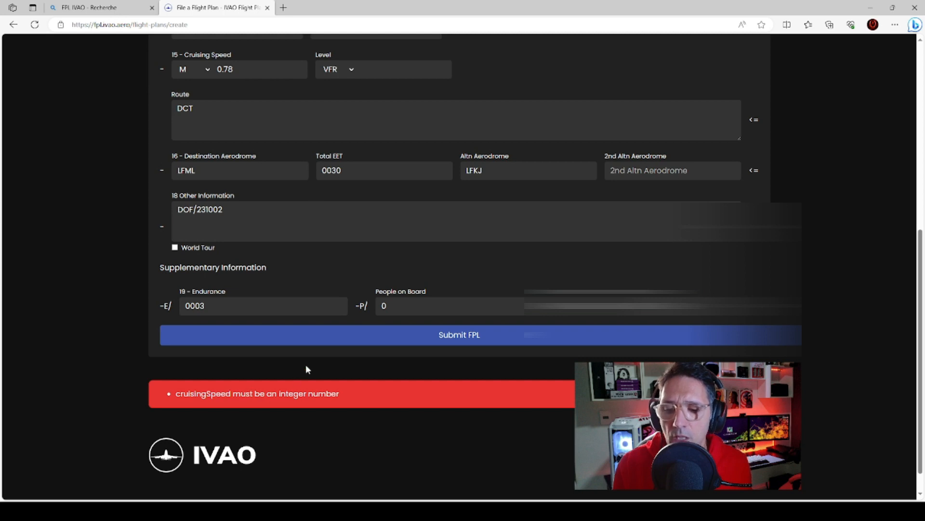
# Set the cruising speed to 120 with unit N and try to submit the flight plan
pyautogui.scroll(3, 309, 366)
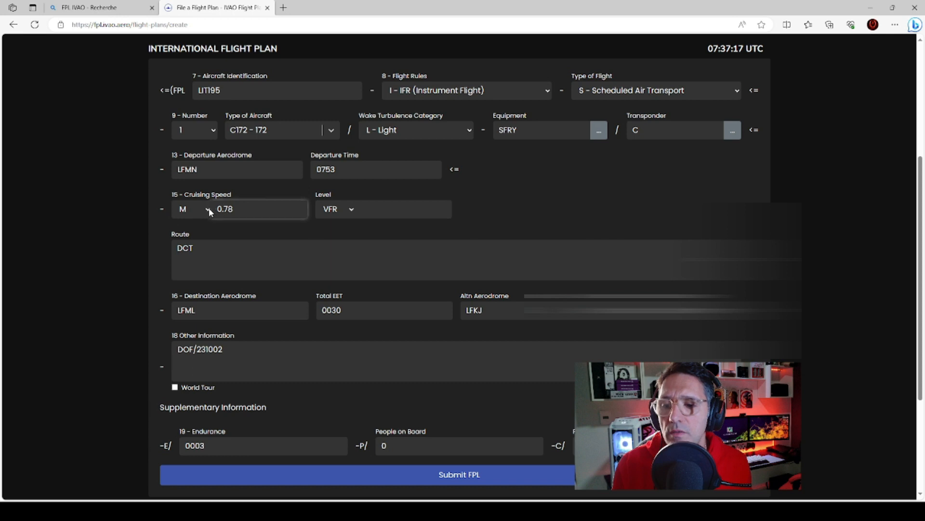
pyautogui.click(238, 209)
pyautogui.press('BackSpace')
pyautogui.press('BackSpace')
pyautogui.press('BackSpace')
pyautogui.press('BackSpace')
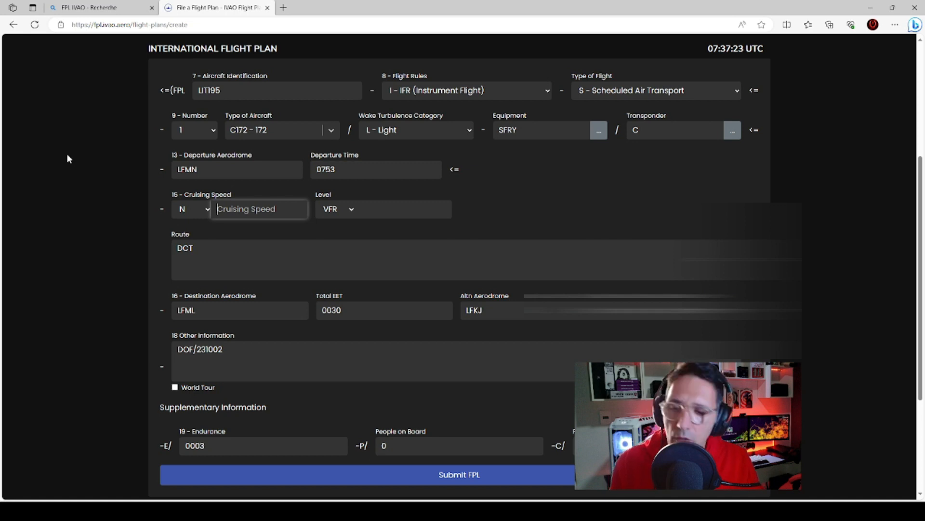
pyautogui.write('120')
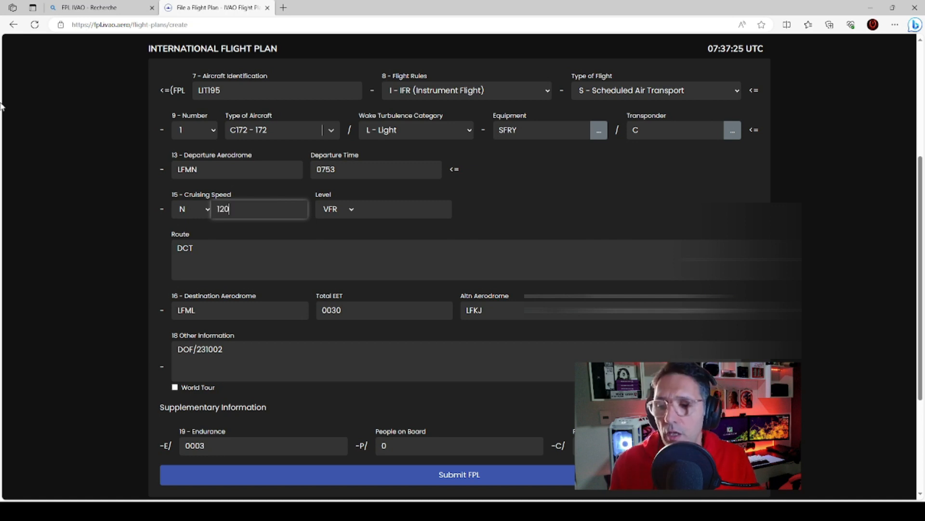
pyautogui.click(502, 178)
pyautogui.click(409, 464)
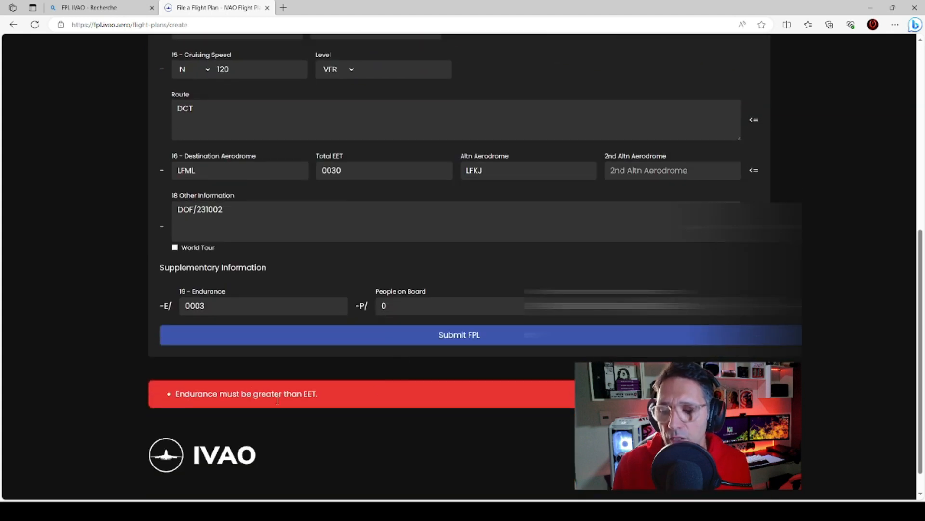
# Set the endurance to 0050 and submit the flight plan
pyautogui.click(218, 300)
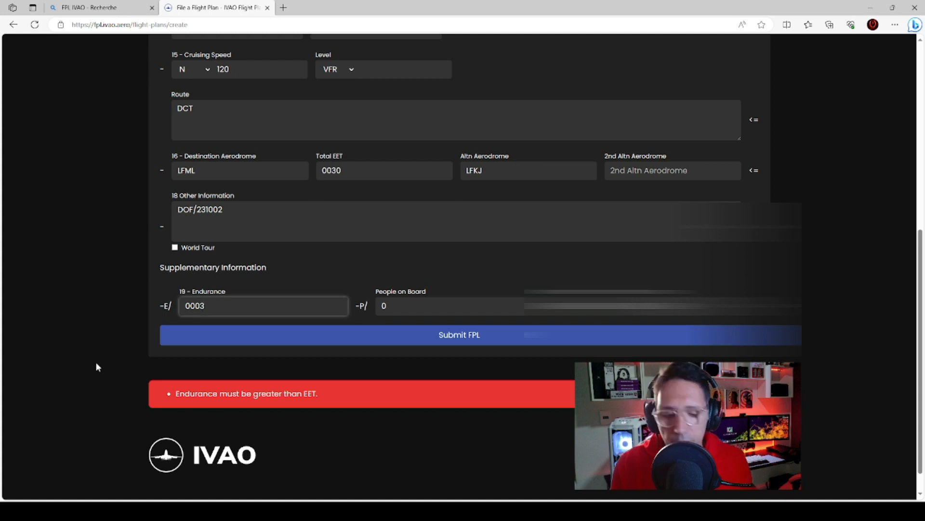
pyautogui.press('BackSpace')
pyautogui.press('BackSpace')
pyautogui.write('50')
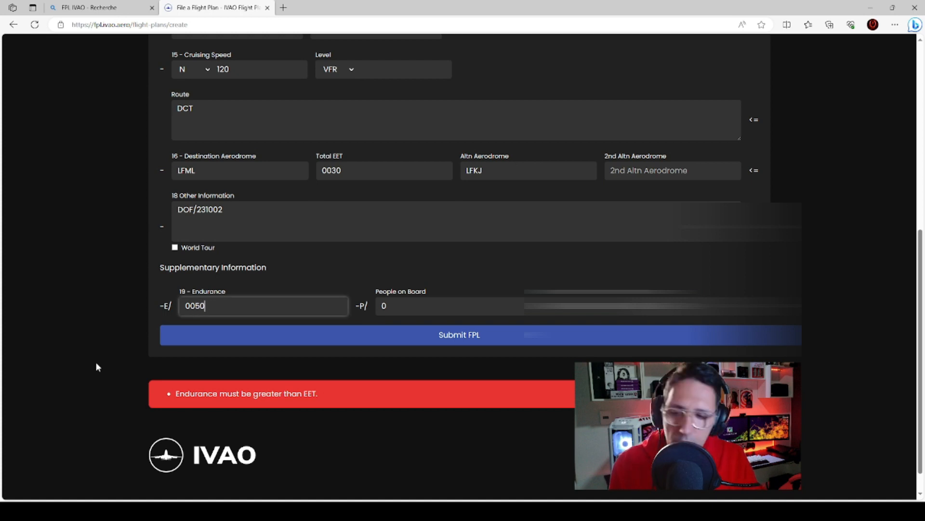
pyautogui.press('Return')
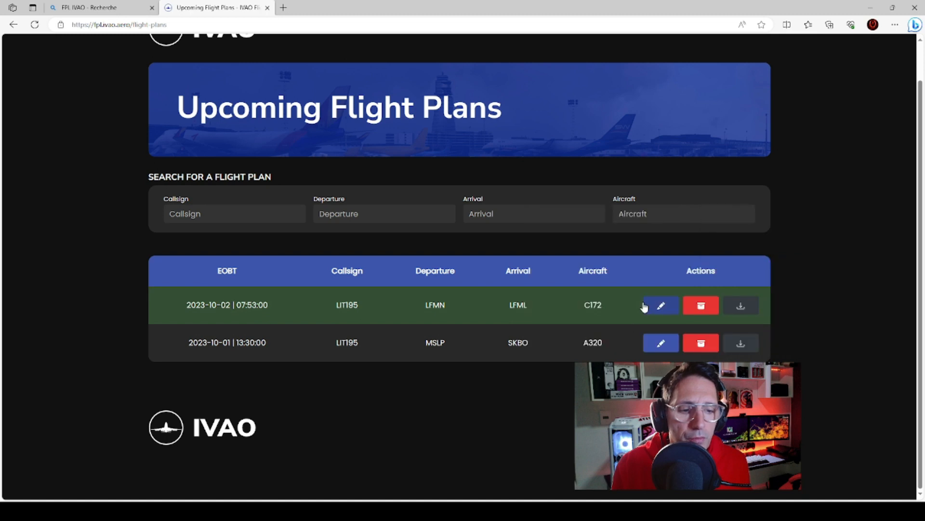
# Remove the LFMN to LFML flight plan from the upcoming flight plans
pyautogui.click(701, 306)
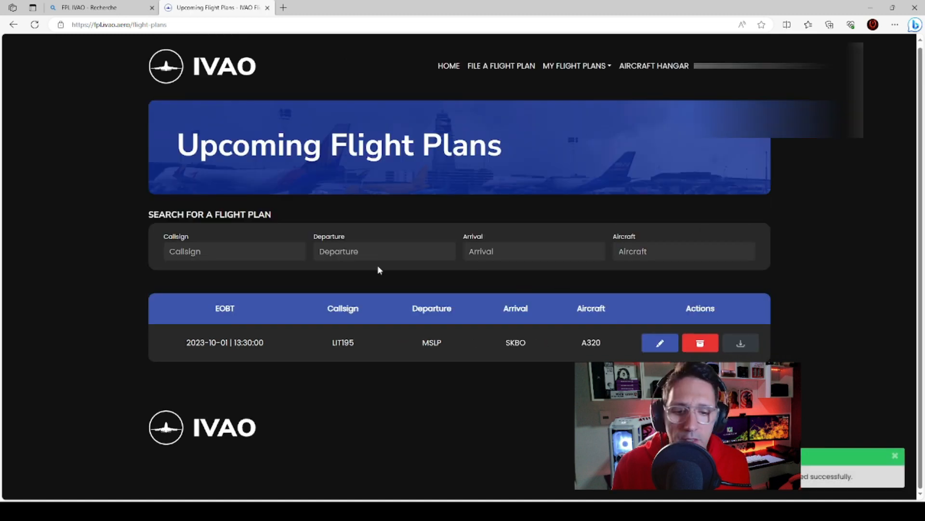